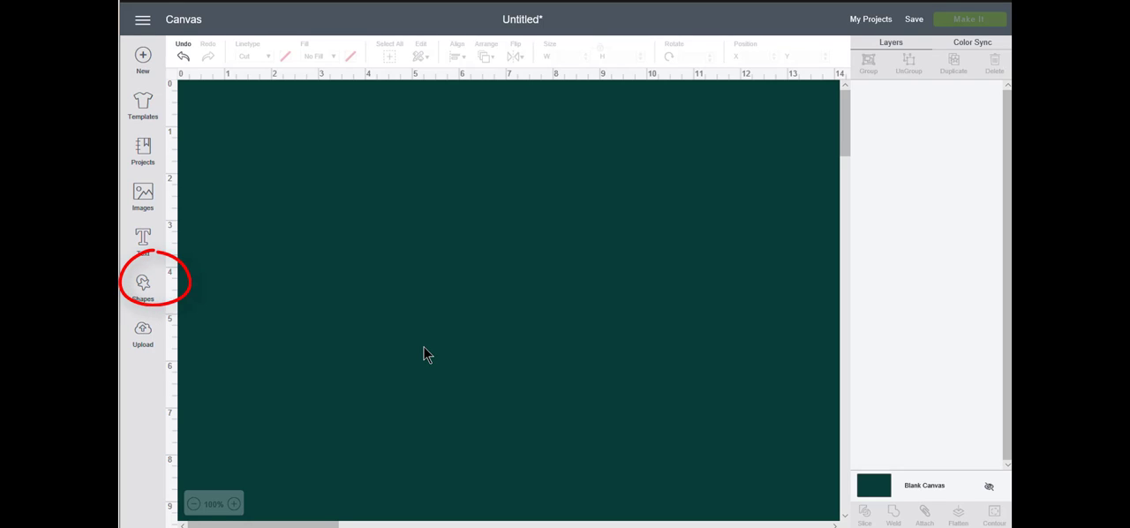
Insert a square and, with its proportions unlocked, size it to 8.5 inches wide by 5.5 inches high
{"action": "left_click", "coordinate": [145, 286]}
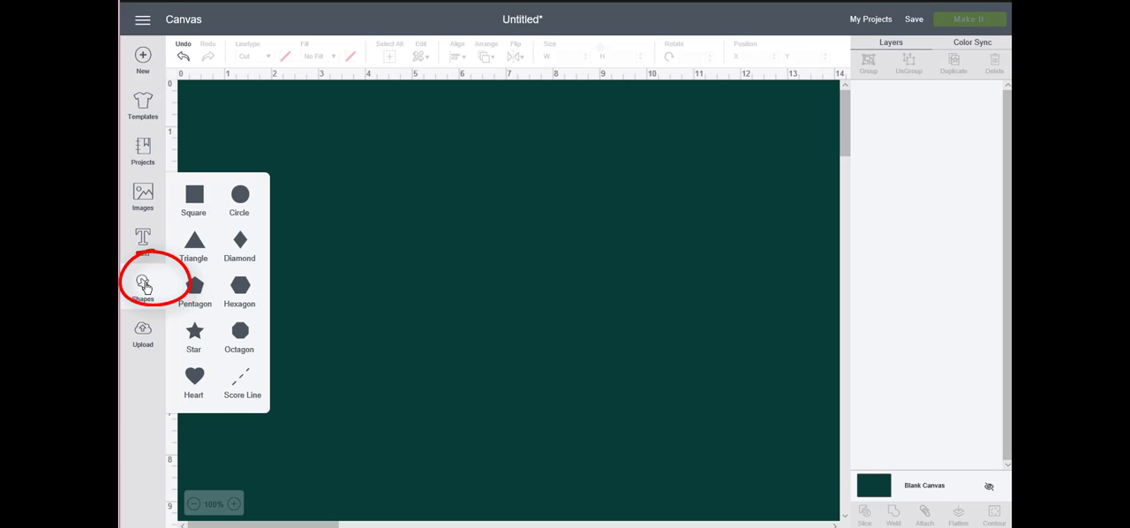
{"action": "left_click", "coordinate": [197, 195]}
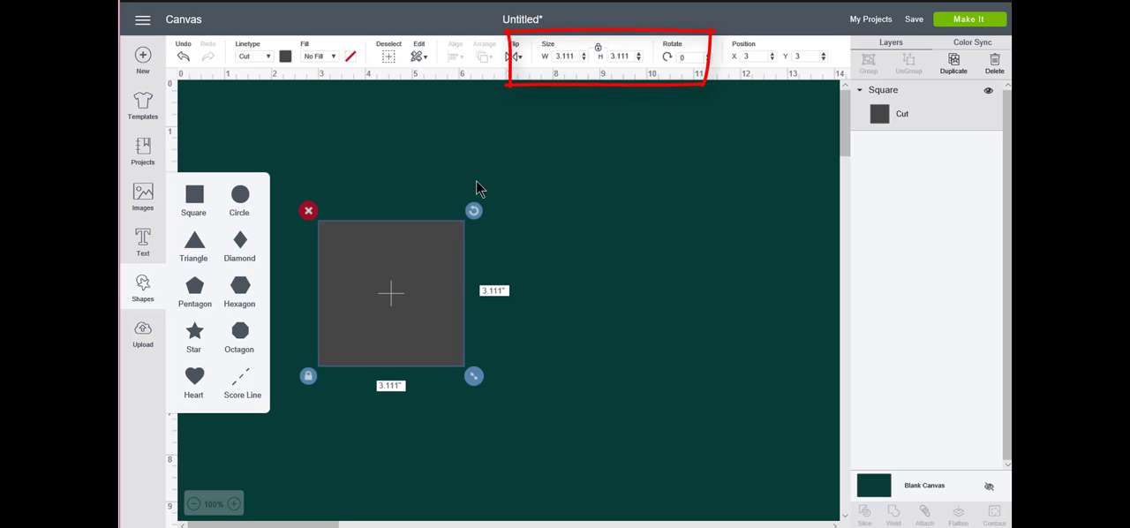
{"action": "left_click", "coordinate": [599, 51]}
{"action": "double_click", "coordinate": [561, 56]}
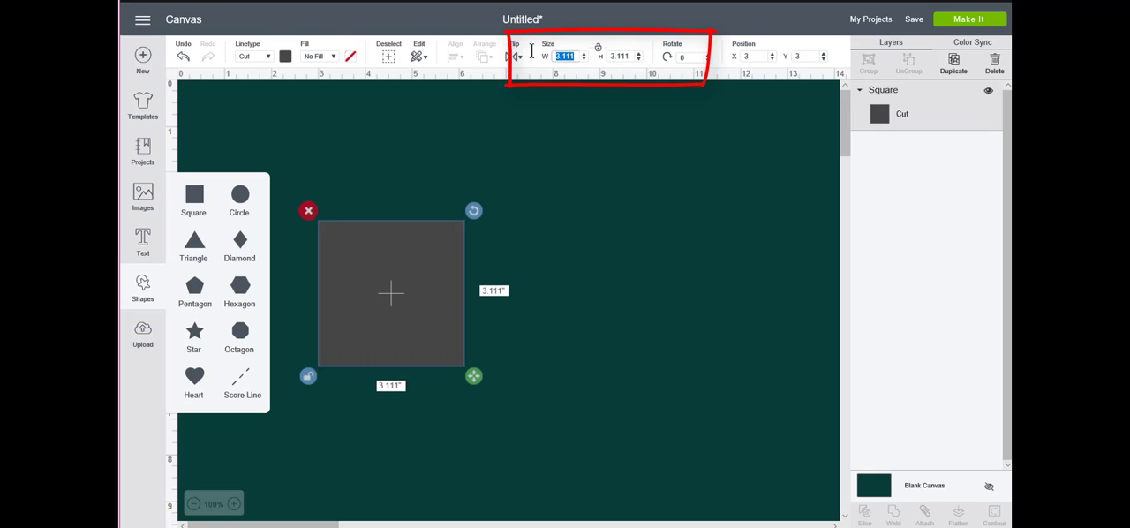
{"action": "type", "text": "8.5"}
{"action": "key", "text": "Return"}
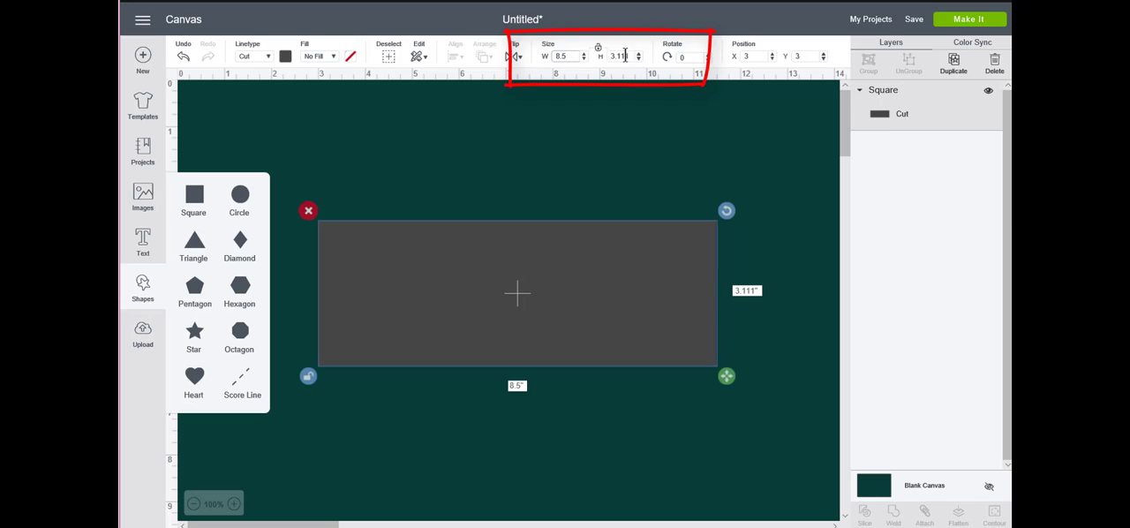
{"action": "left_click_drag", "start_coordinate": [630, 56], "coordinate": [600, 51]}
{"action": "type", "text": "5.5"}
{"action": "key", "text": "Return"}
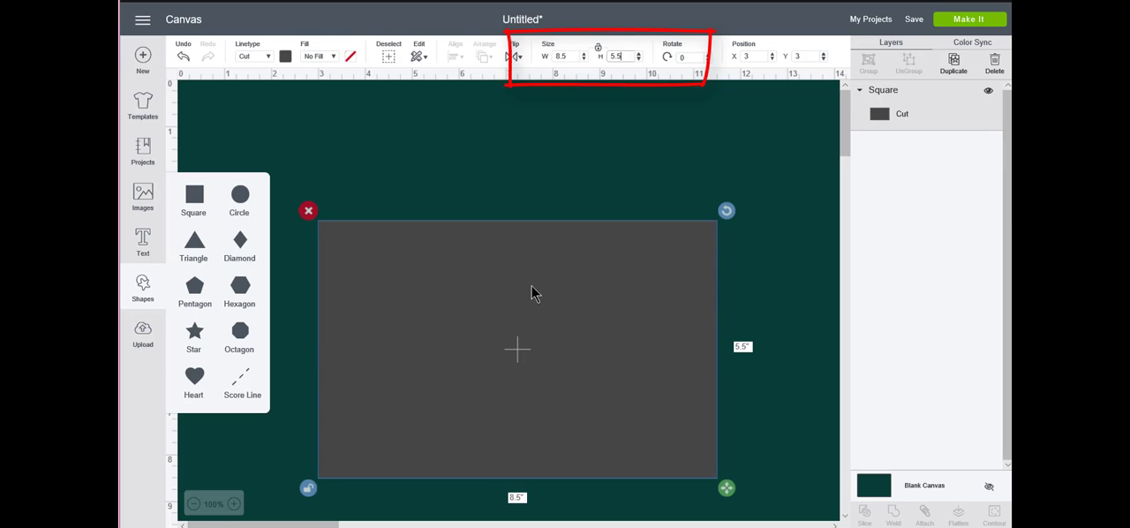
Move the card rectangle up to about X 2.8, Y 0.97 and set its material color to white
{"action": "left_click_drag", "start_coordinate": [531, 292], "coordinate": [523, 197]}
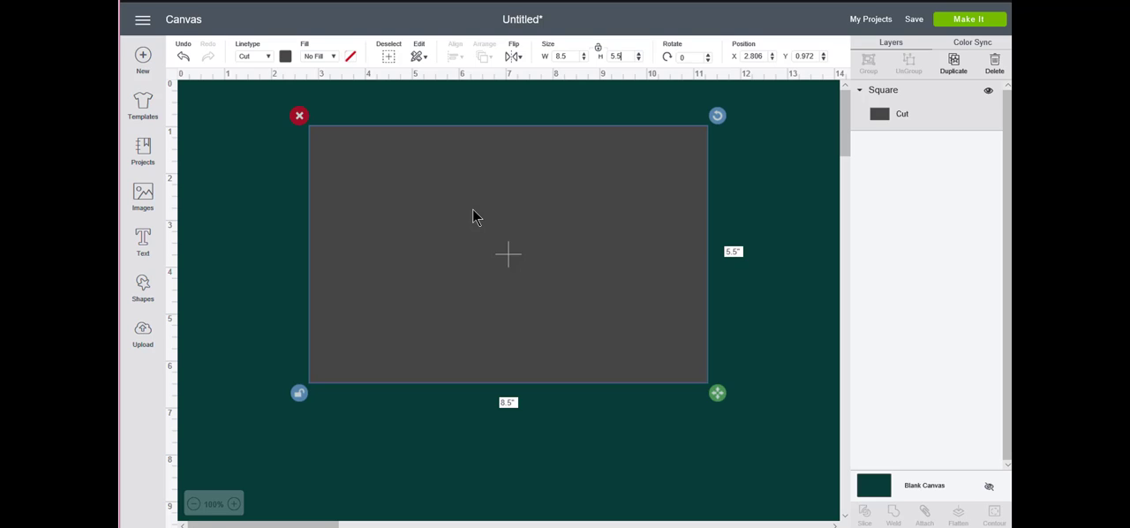
{"action": "left_click", "coordinate": [284, 59]}
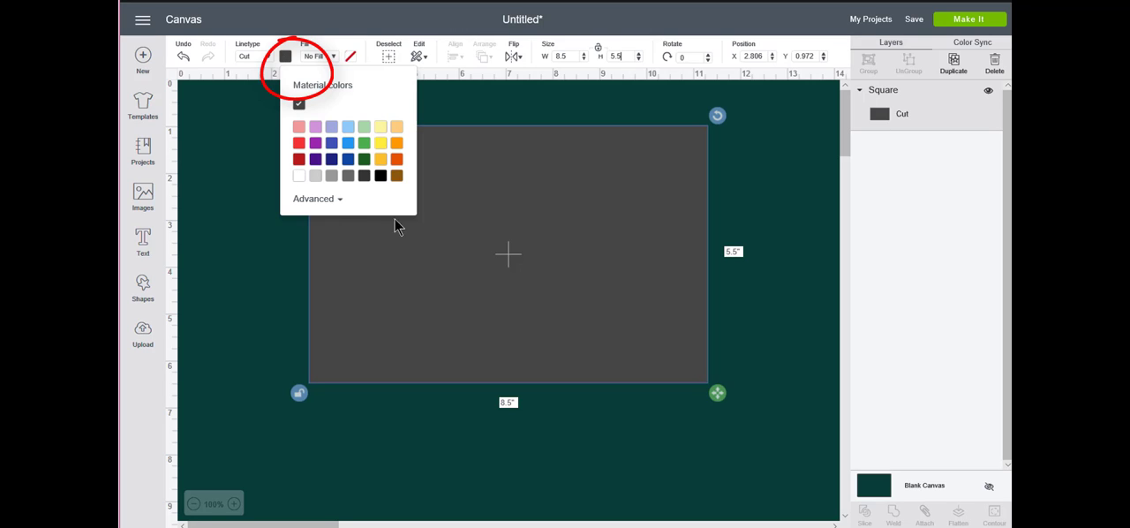
{"action": "left_click", "coordinate": [299, 174]}
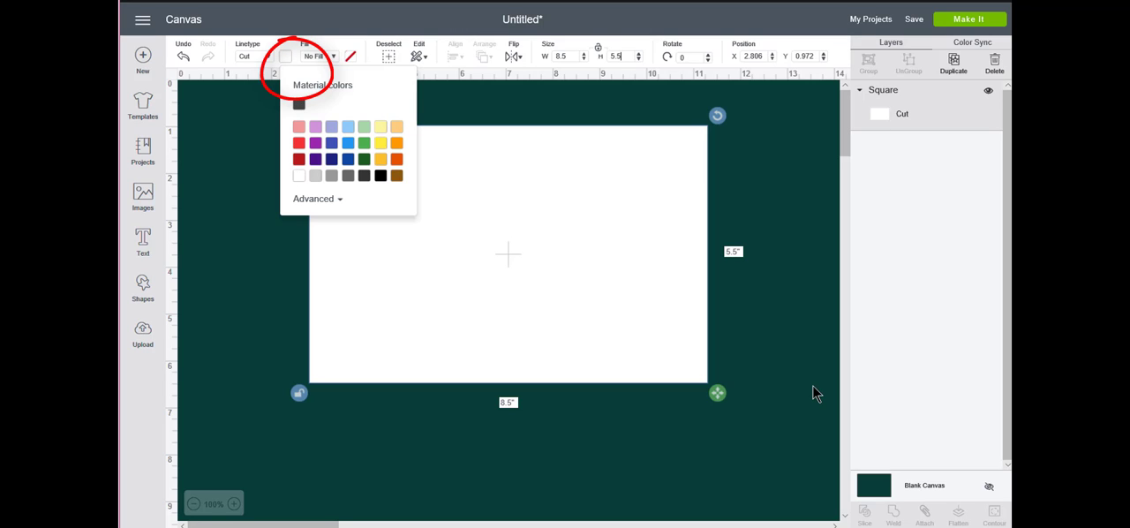
{"action": "left_click", "coordinate": [516, 434]}
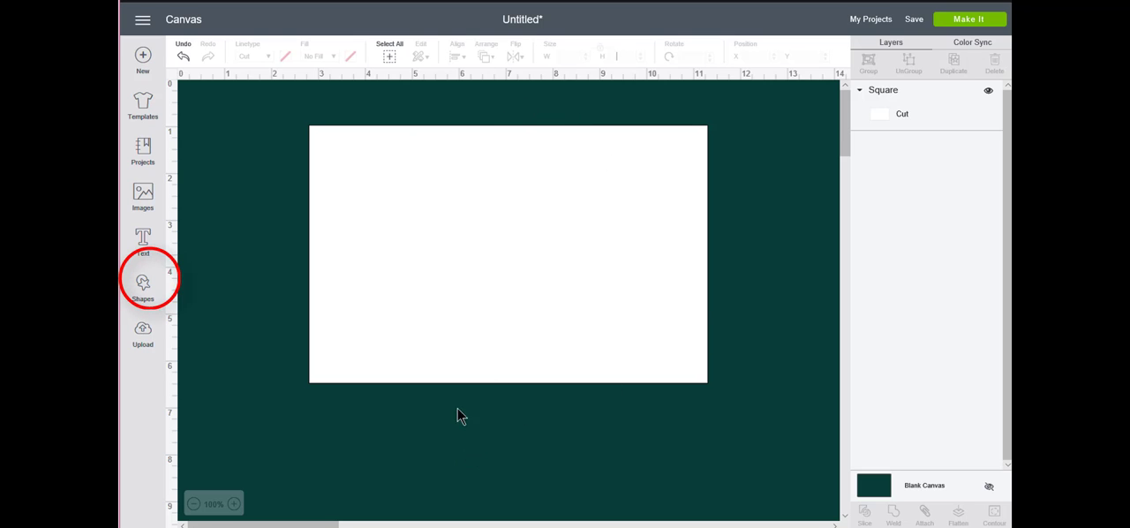
Add a vertical score line, lengthen it to about 5.69 inches, and place it near the middle of the white card
{"action": "left_click", "coordinate": [144, 288]}
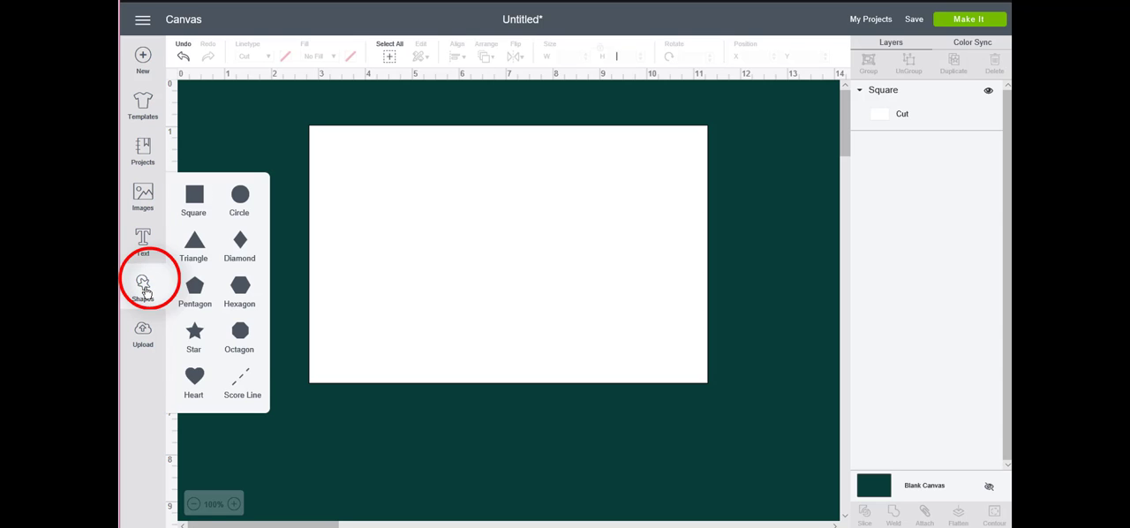
{"action": "left_click", "coordinate": [253, 402]}
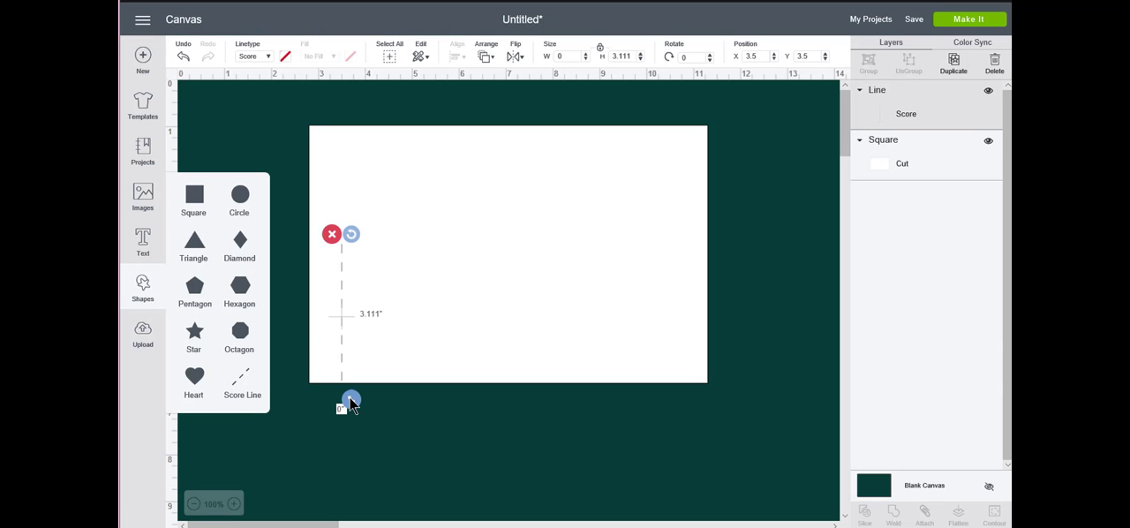
{"action": "left_click_drag", "start_coordinate": [351, 403], "coordinate": [332, 518]}
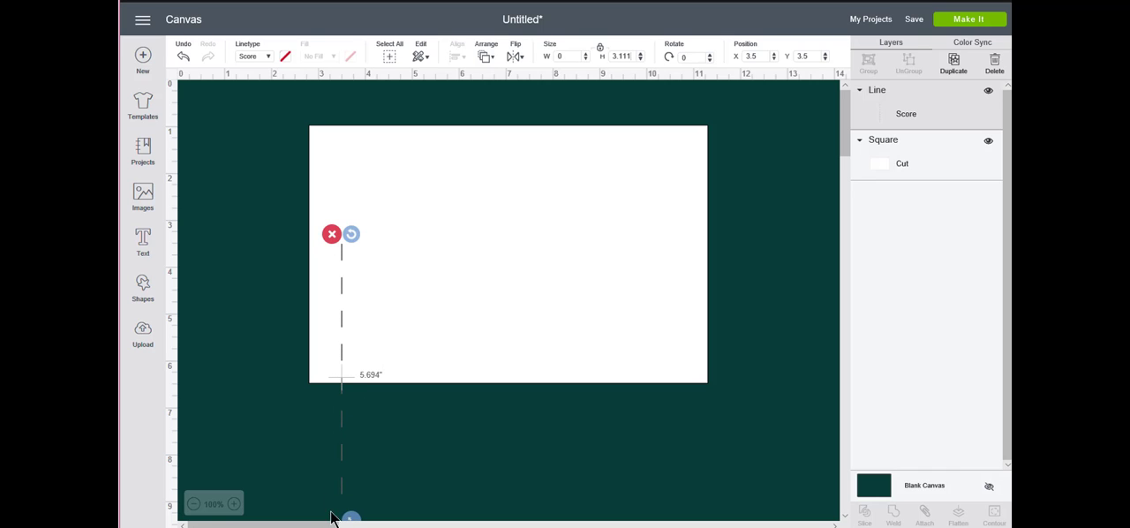
{"action": "left_click_drag", "start_coordinate": [342, 378], "coordinate": [484, 261]}
{"action": "left_click", "coordinate": [560, 445]}
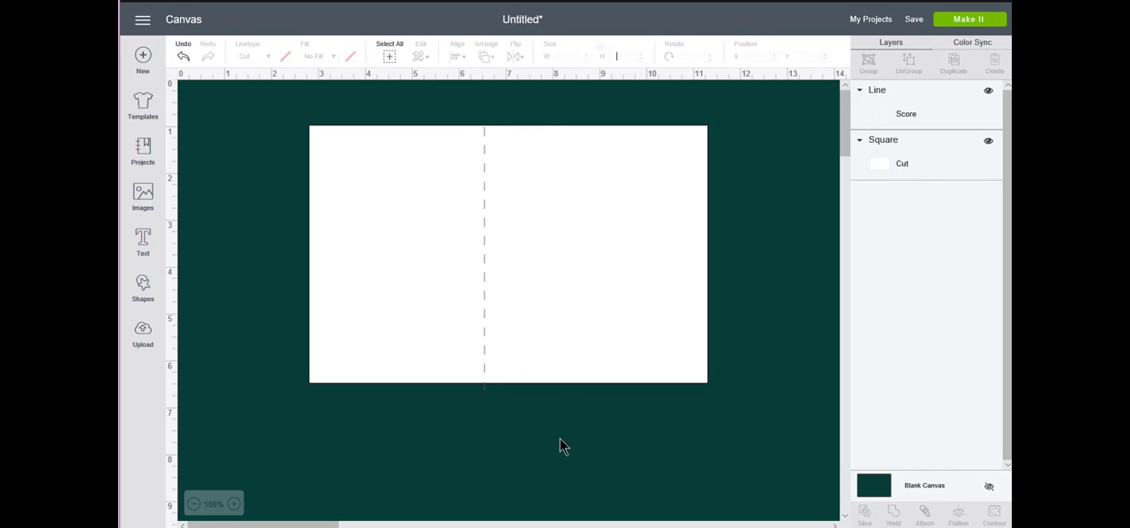
Select the score line and the card together and center them on each other both horizontally and vertically
{"action": "left_click_drag", "start_coordinate": [496, 404], "coordinate": [432, 327]}
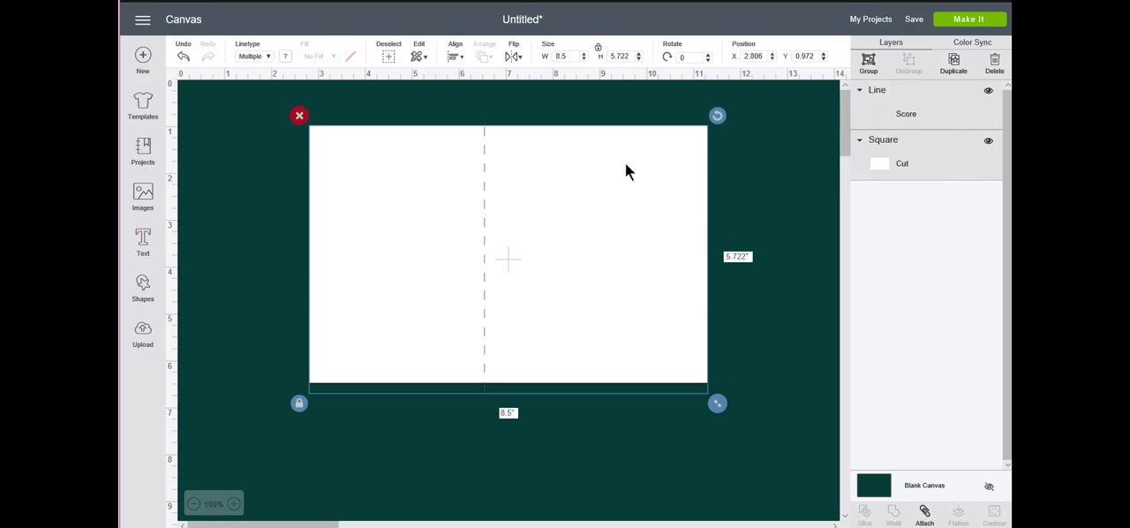
{"action": "left_click", "coordinate": [457, 57]}
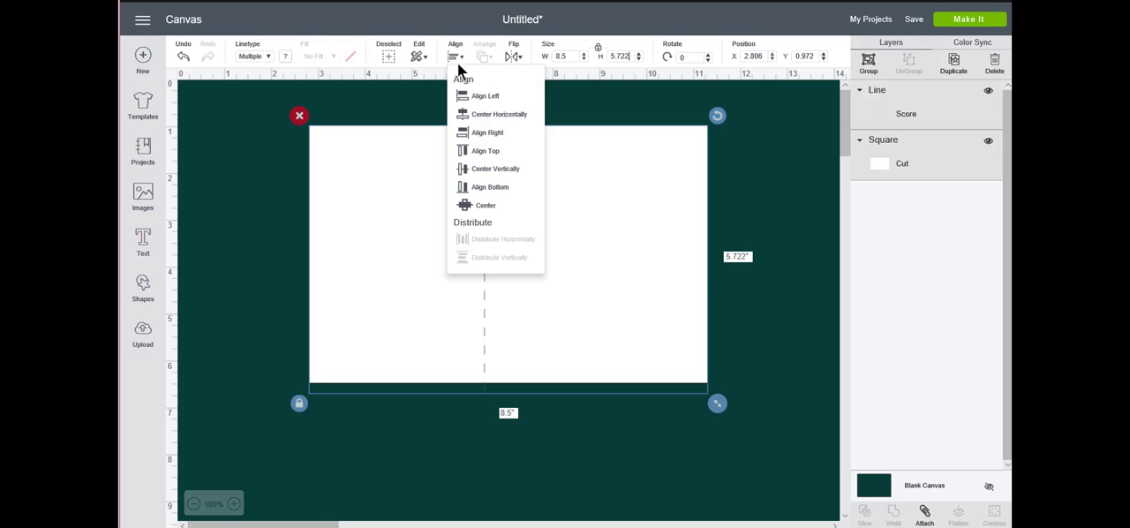
{"action": "left_click", "coordinate": [485, 205]}
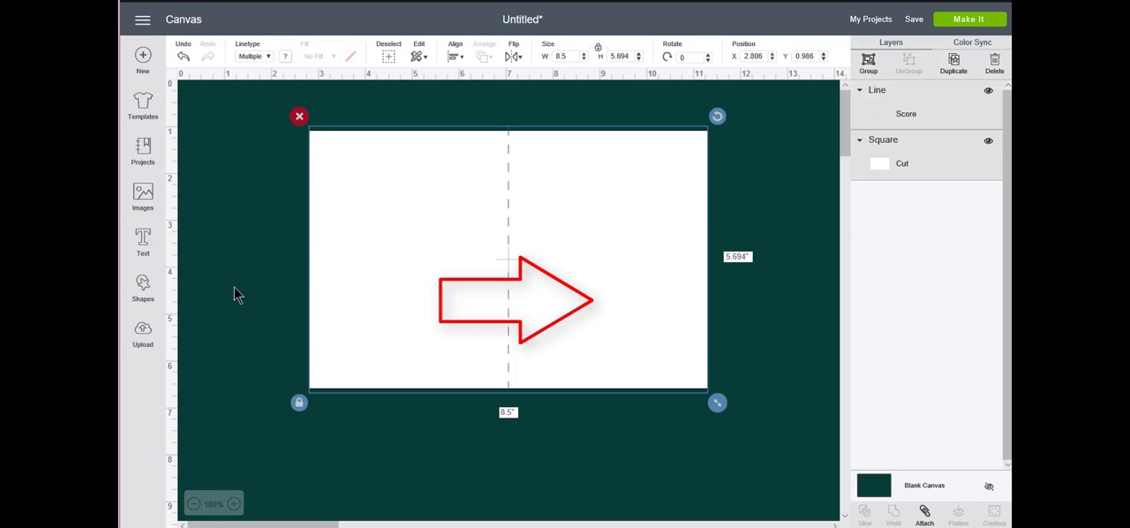
Add the text "Happy Birthday" on two lines in the 3 Birds Life's A Party font
{"action": "left_click", "coordinate": [142, 240]}
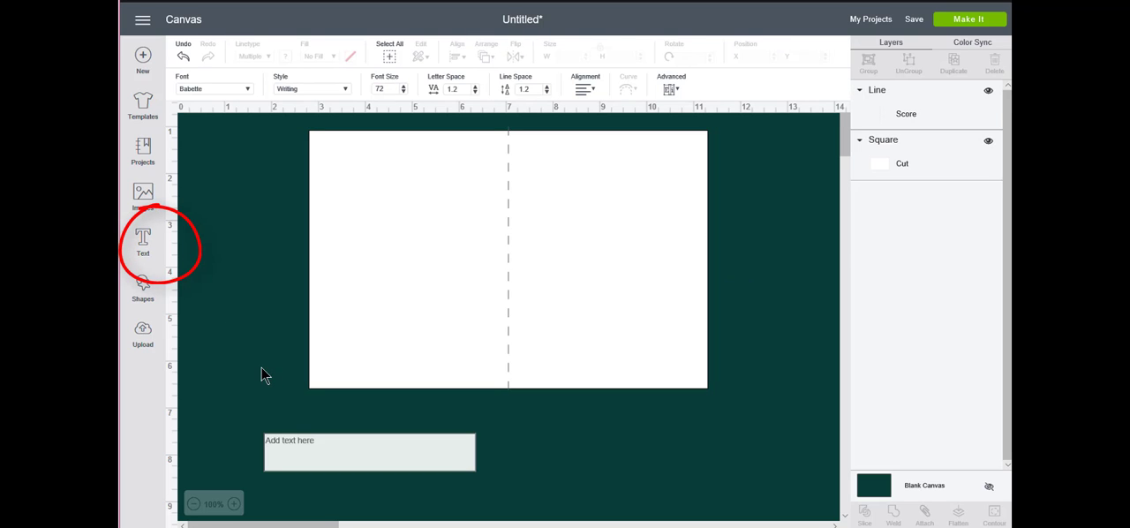
{"action": "left_click", "coordinate": [248, 88]}
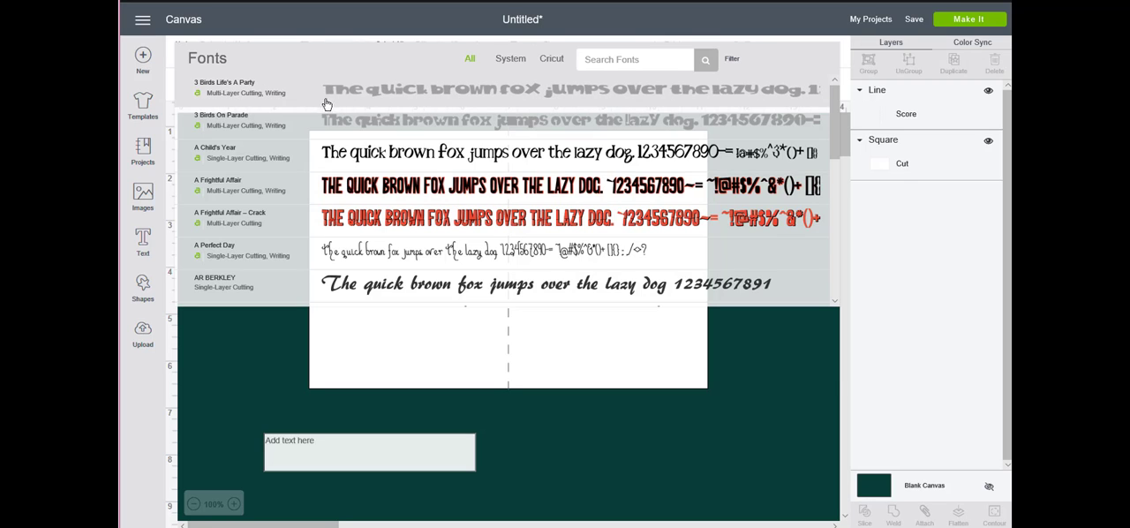
{"action": "left_click", "coordinate": [425, 95]}
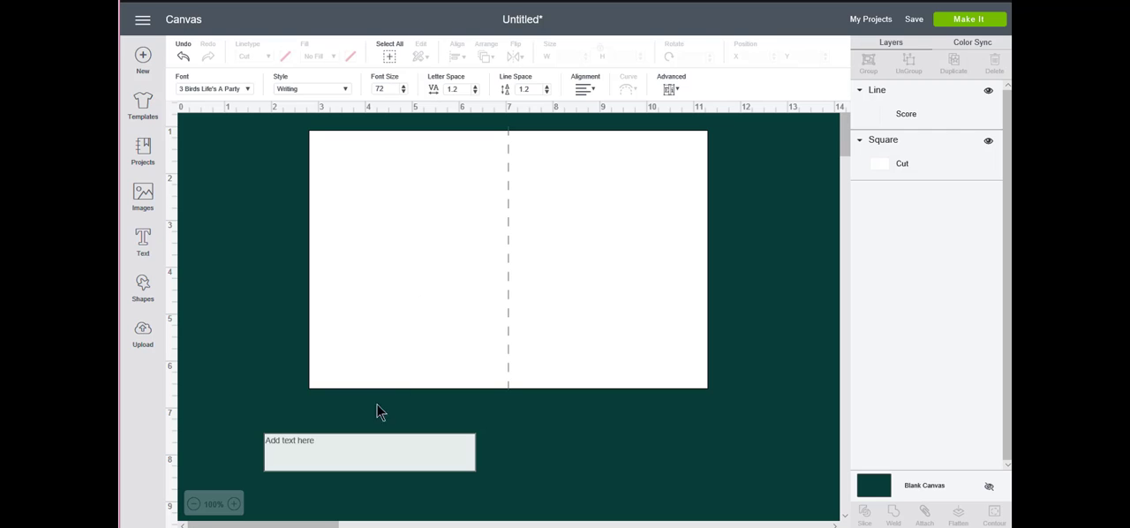
{"action": "type", "text": "H"}
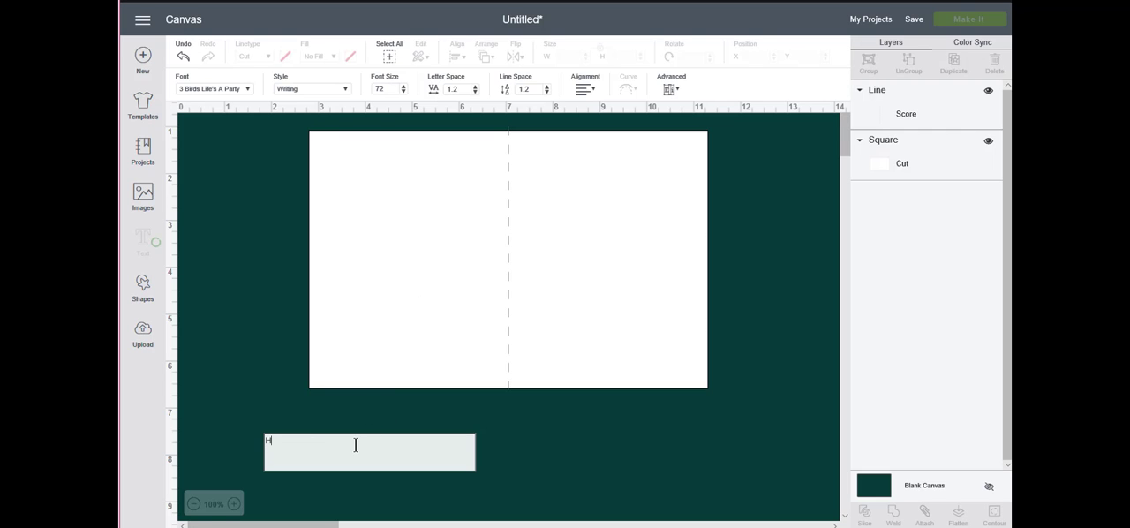
{"action": "type", "text": "a"}
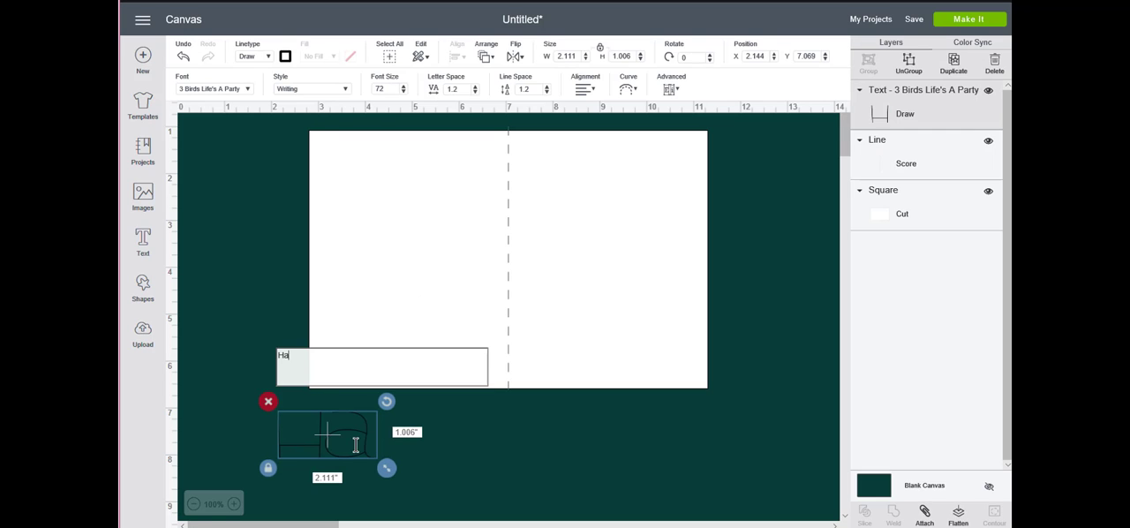
{"action": "type", "text": "ppy "}
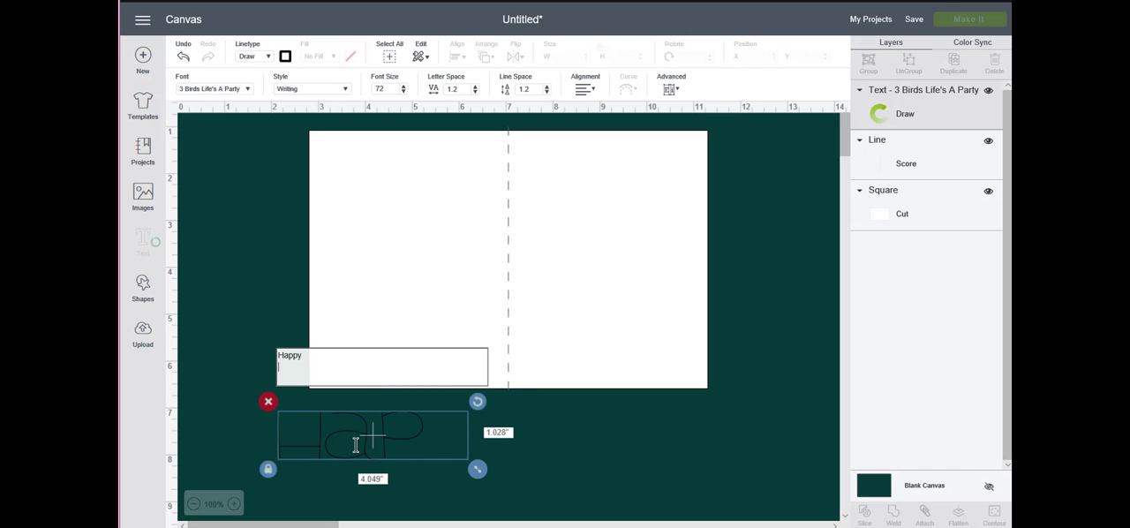
{"action": "type", "text": "Bir"}
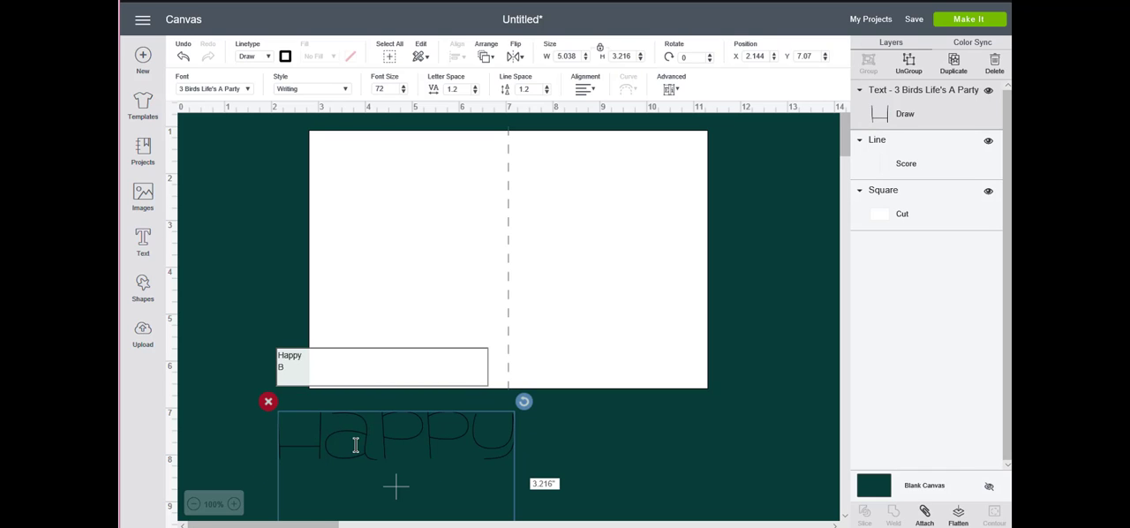
{"action": "type", "text": "day"}
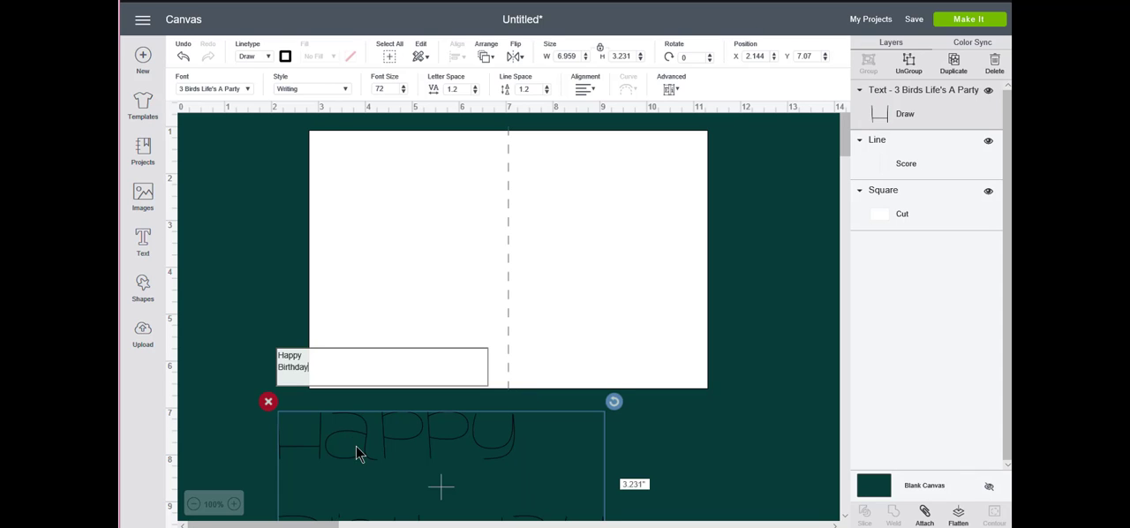
Move the "Happy Birthday" text onto the card and change its style to Regular
{"action": "mouse_move", "coordinate": [355, 446]}
{"action": "left_mouse_down"}
{"action": "mouse_move", "coordinate": [353, 282]}
{"action": "mouse_move", "coordinate": [384, 280]}
{"action": "left_mouse_up"}
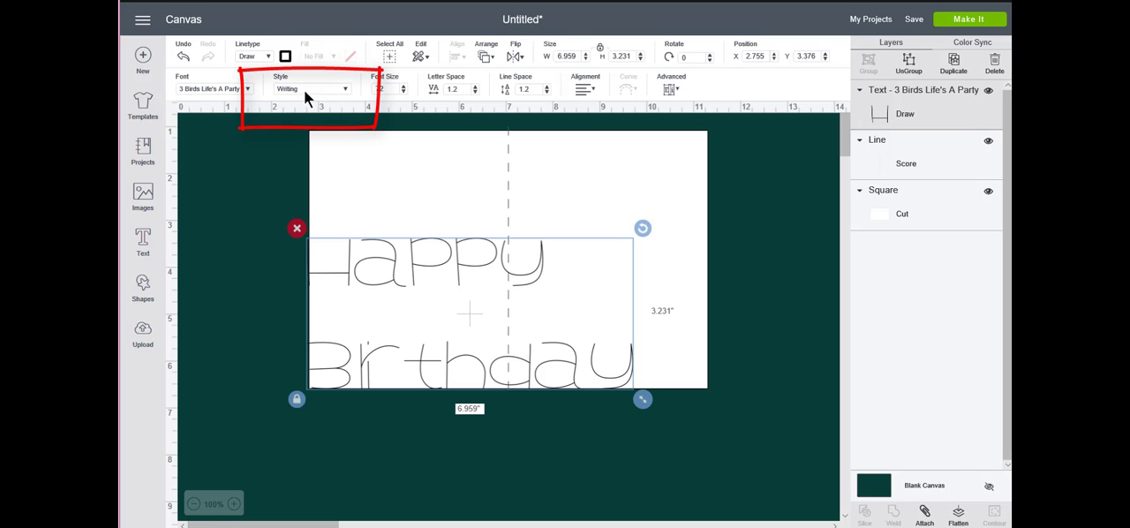
{"action": "left_click", "coordinate": [344, 93]}
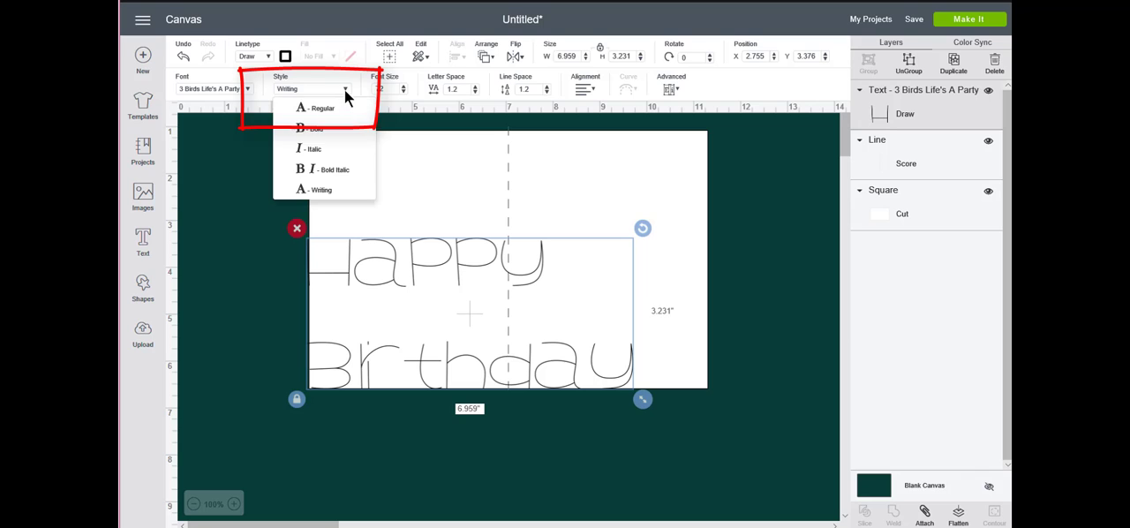
{"action": "left_click", "coordinate": [339, 108]}
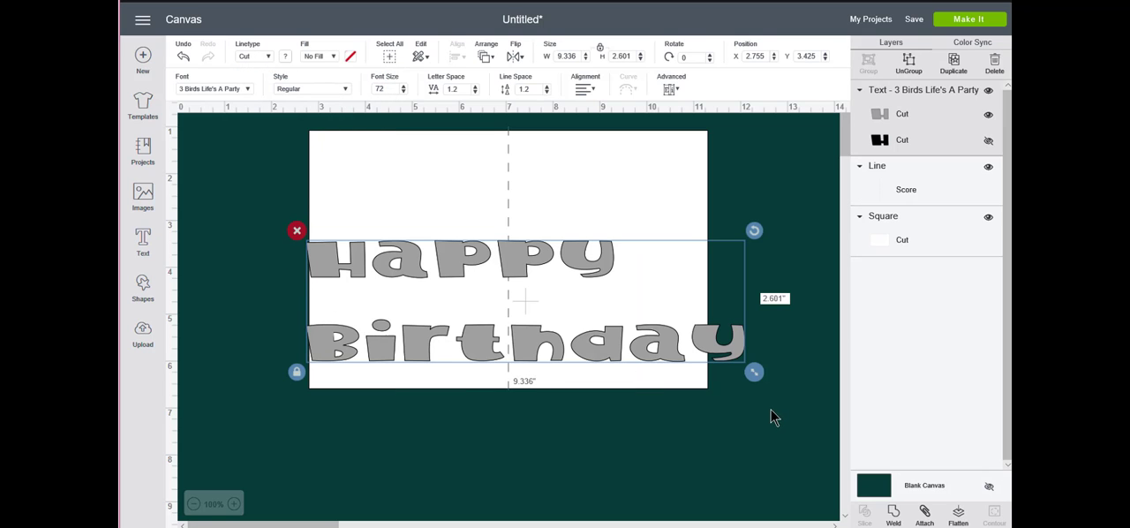
Fit the greeting on the card's right half at about 3.8 inches wide, with its two lines center-aligned
{"action": "left_click_drag", "start_coordinate": [755, 373], "coordinate": [490, 360]}
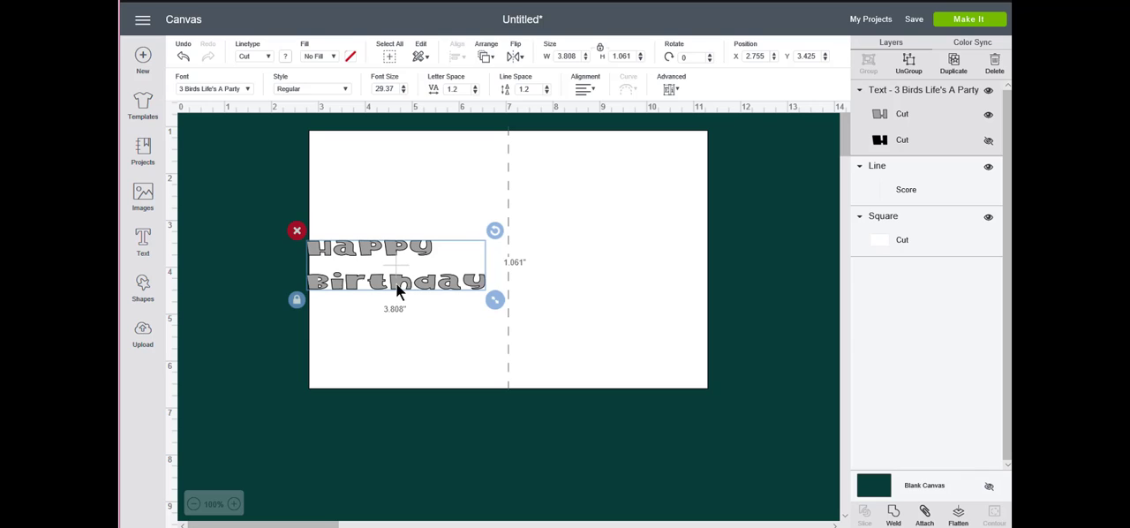
{"action": "left_click_drag", "start_coordinate": [397, 292], "coordinate": [605, 232]}
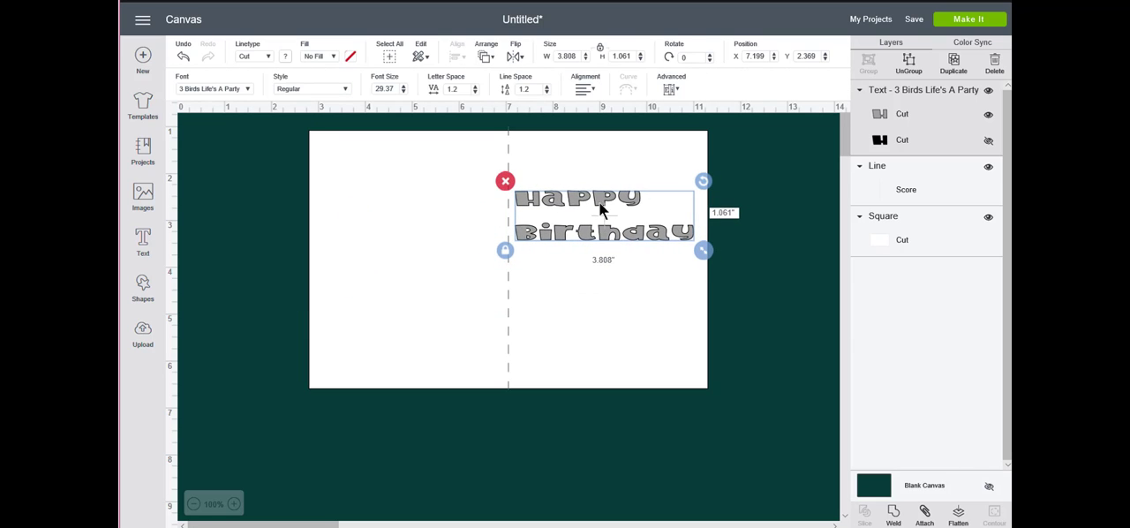
{"action": "left_click", "coordinate": [584, 91]}
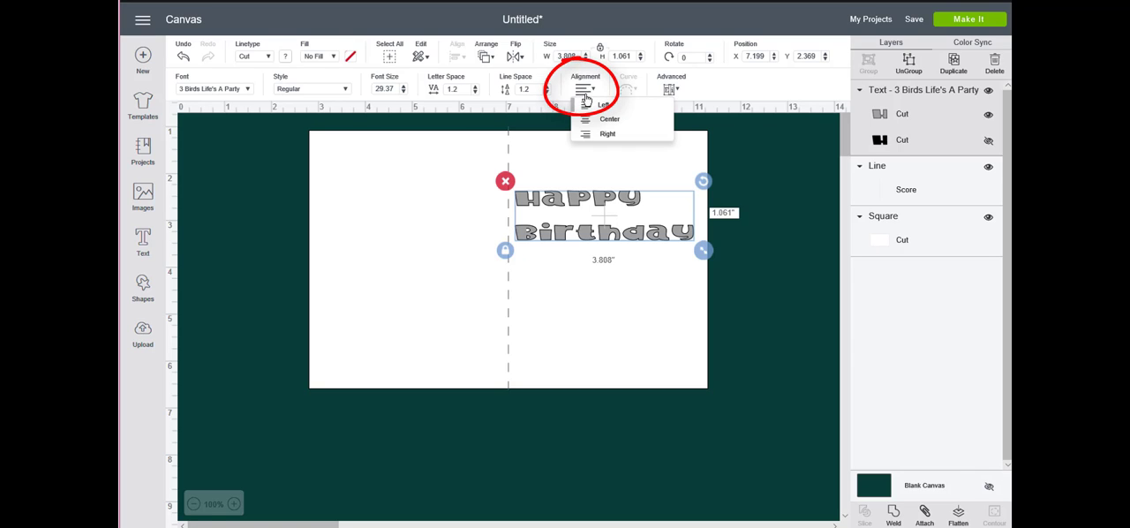
{"action": "left_click", "coordinate": [660, 125]}
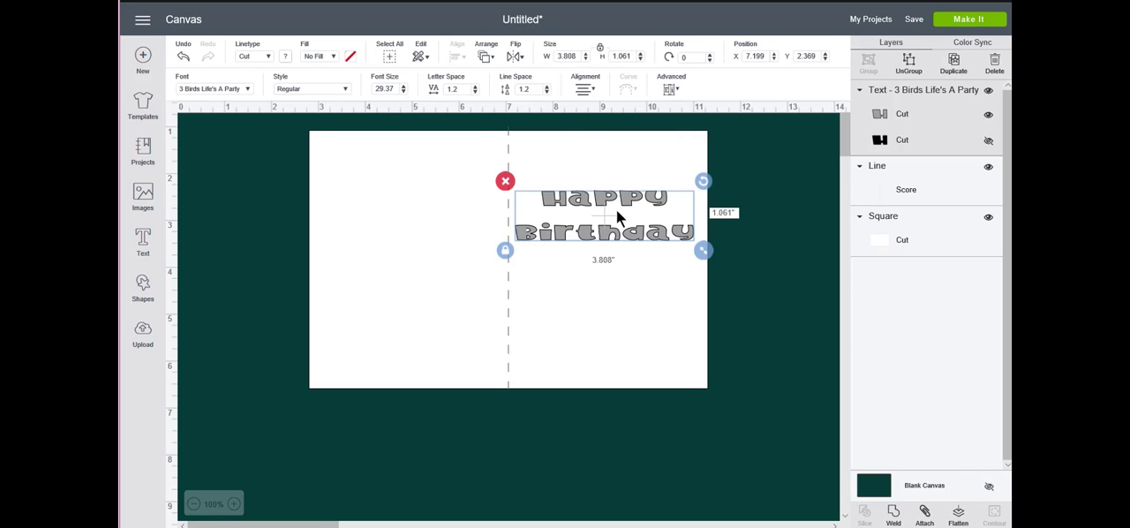
Unlock the greeting's proportions, stretch it to about 1.39 inches high, and shift it to about X 7.34, Y 2.2
{"action": "left_click", "coordinate": [617, 199]}
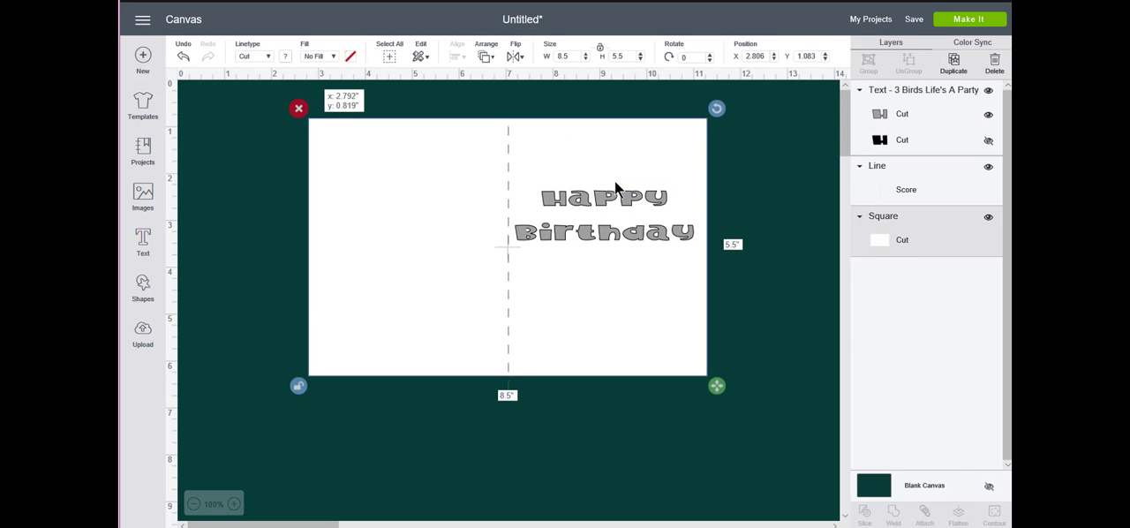
{"action": "left_click", "coordinate": [756, 240]}
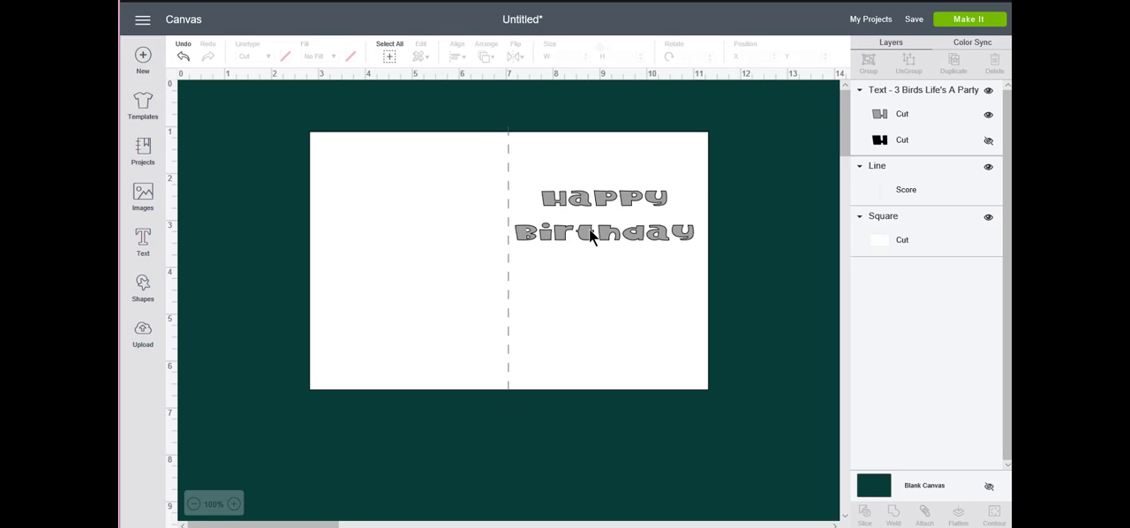
{"action": "left_click", "coordinate": [588, 228]}
{"action": "left_click_drag", "start_coordinate": [704, 254], "coordinate": [710, 272]}
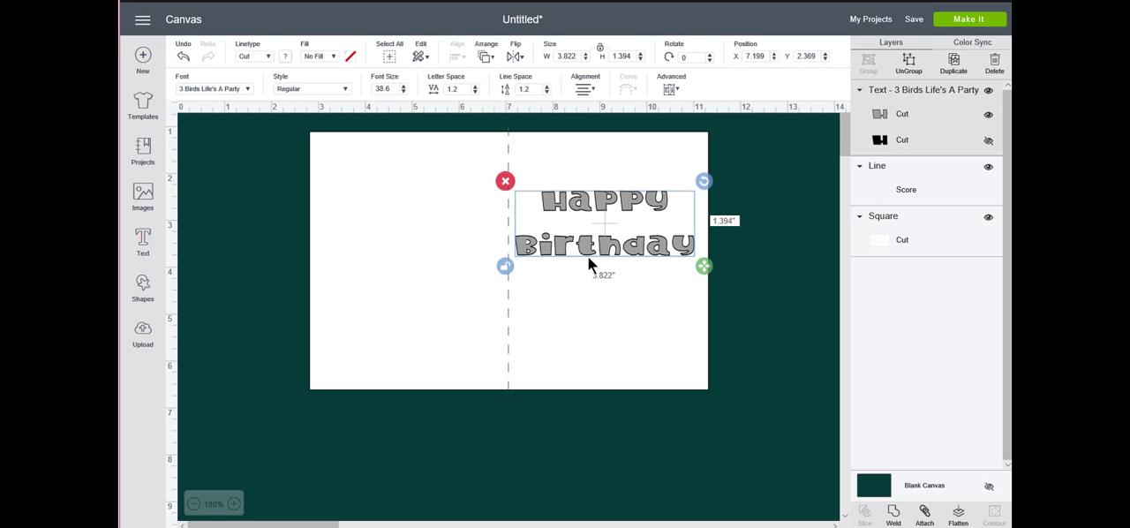
{"action": "left_click_drag", "start_coordinate": [587, 254], "coordinate": [594, 247]}
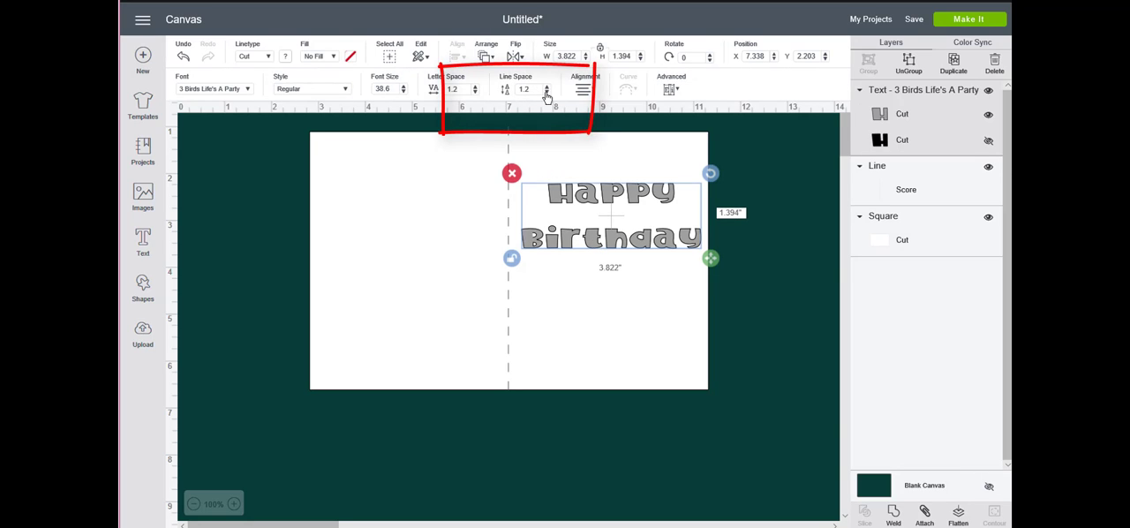
Tighten the greeting's line spacing to -3 to bring its two lines closer together
{"action": "left_click", "coordinate": [547, 92]}
{"action": "left_click", "coordinate": [546, 93]}
{"action": "left_click", "coordinate": [546, 93]}
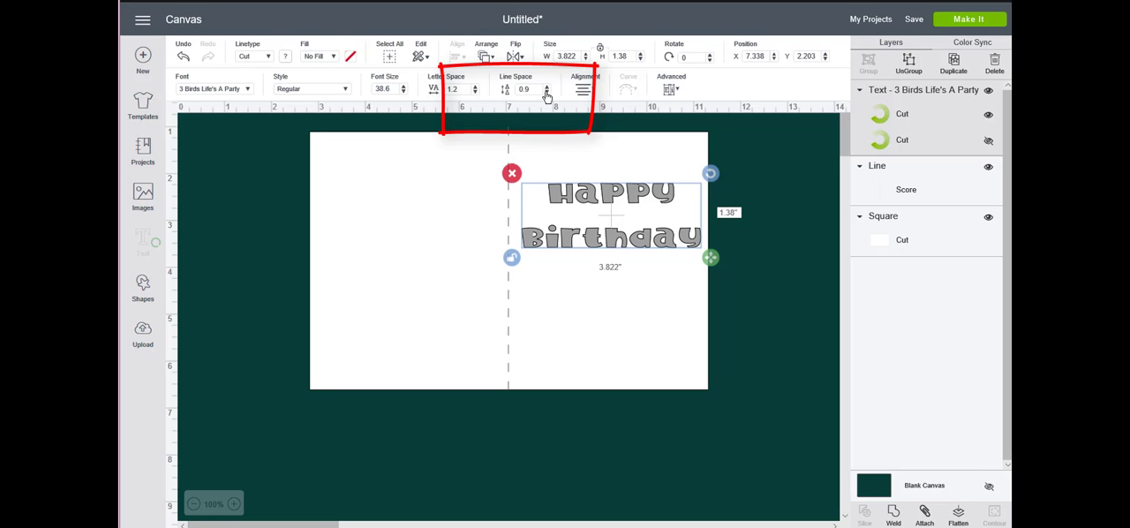
{"action": "left_click", "coordinate": [547, 93]}
{"action": "left_click", "coordinate": [546, 93]}
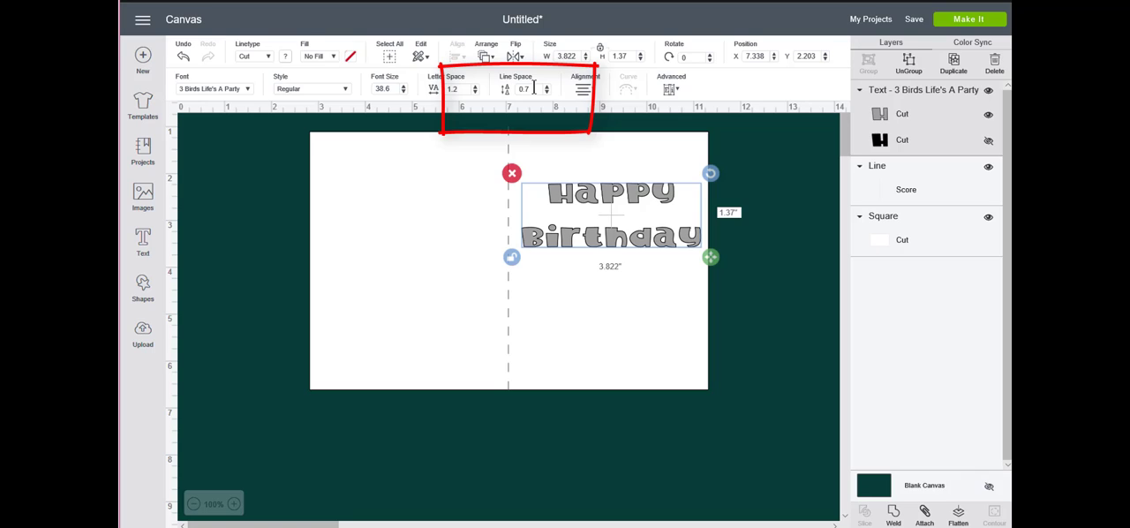
{"action": "left_click_drag", "start_coordinate": [533, 88], "coordinate": [497, 90]}
{"action": "key", "text": "Return"}
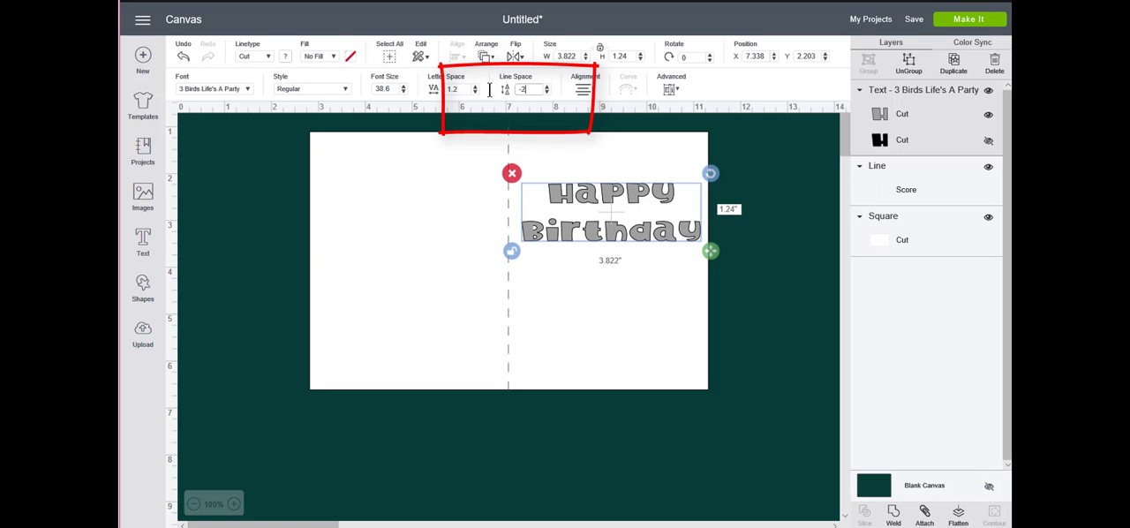
{"action": "double_click", "coordinate": [525, 90]}
{"action": "type", "text": "-3"}
{"action": "key", "text": "Return"}
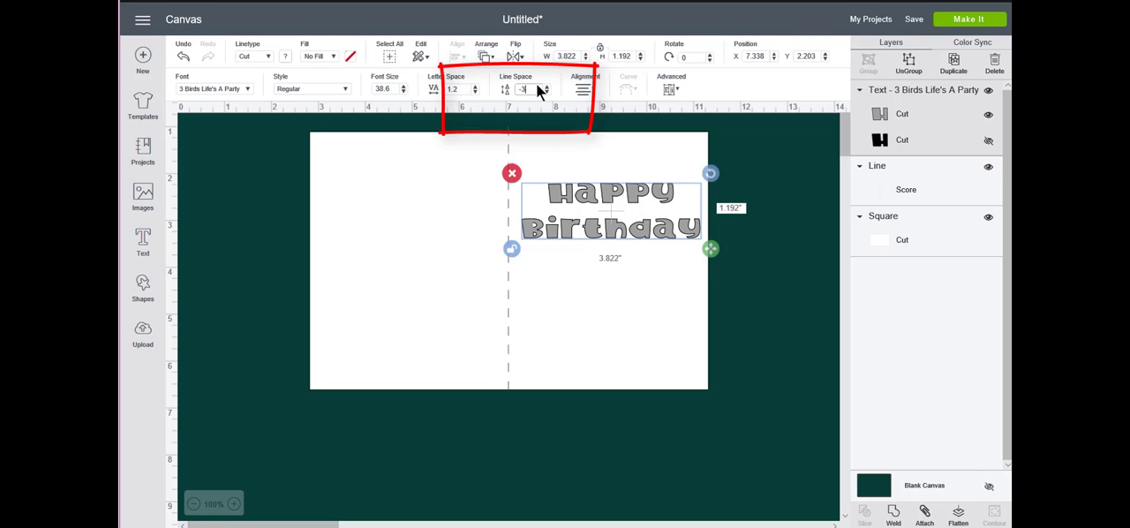
Nudge the greeting to about X 7.28, Y 2.04, then briefly show its hidden black layer and hide it again
{"action": "left_click", "coordinate": [607, 228]}
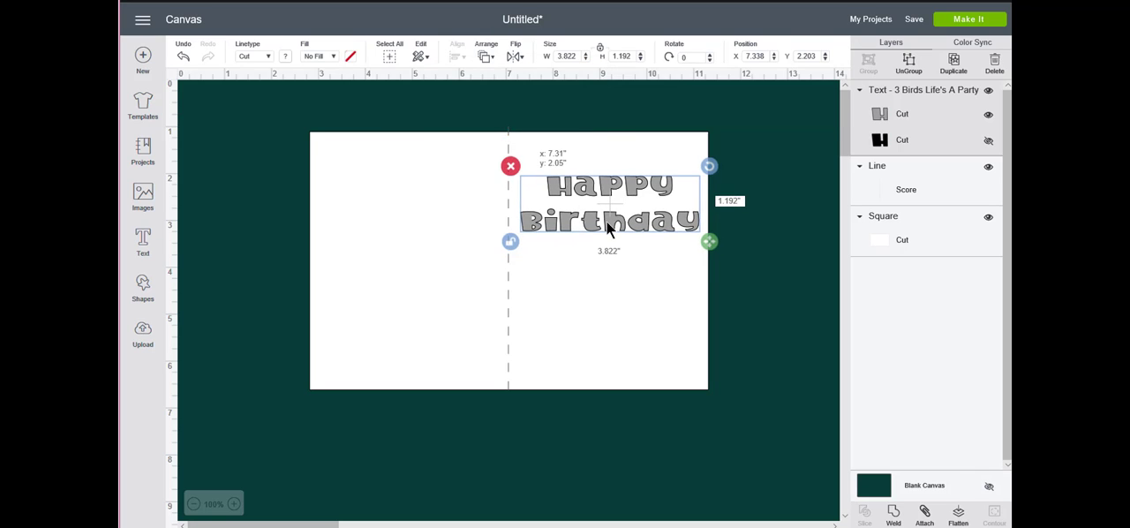
{"action": "left_click_drag", "start_coordinate": [607, 224], "coordinate": [606, 222]}
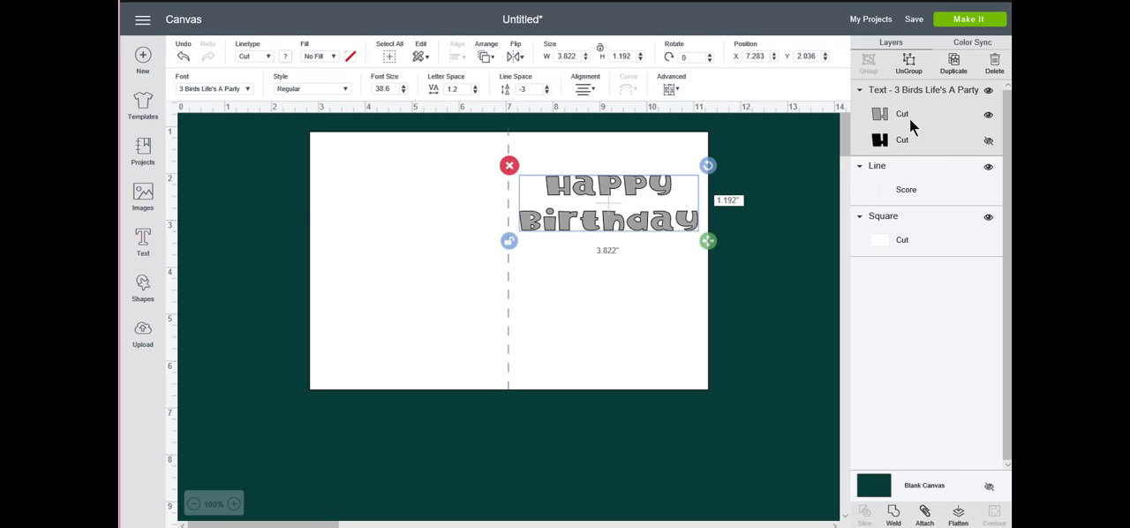
{"action": "left_click", "coordinate": [987, 141]}
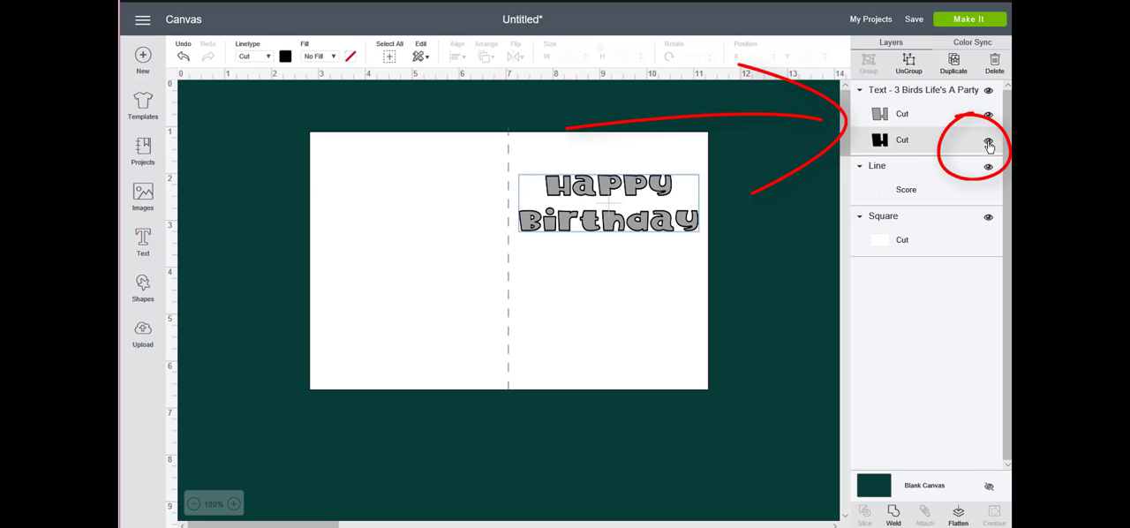
{"action": "left_click", "coordinate": [988, 143]}
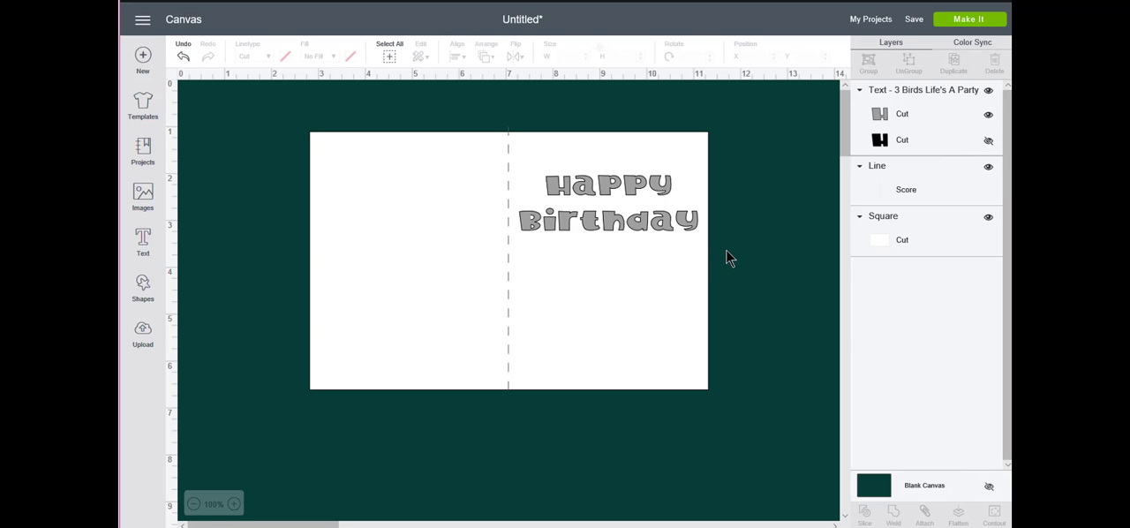
Attach the "Happy Birthday" greeting to the white card rectangle, leaving out the score line
{"action": "left_click_drag", "start_coordinate": [717, 250], "coordinate": [650, 194]}
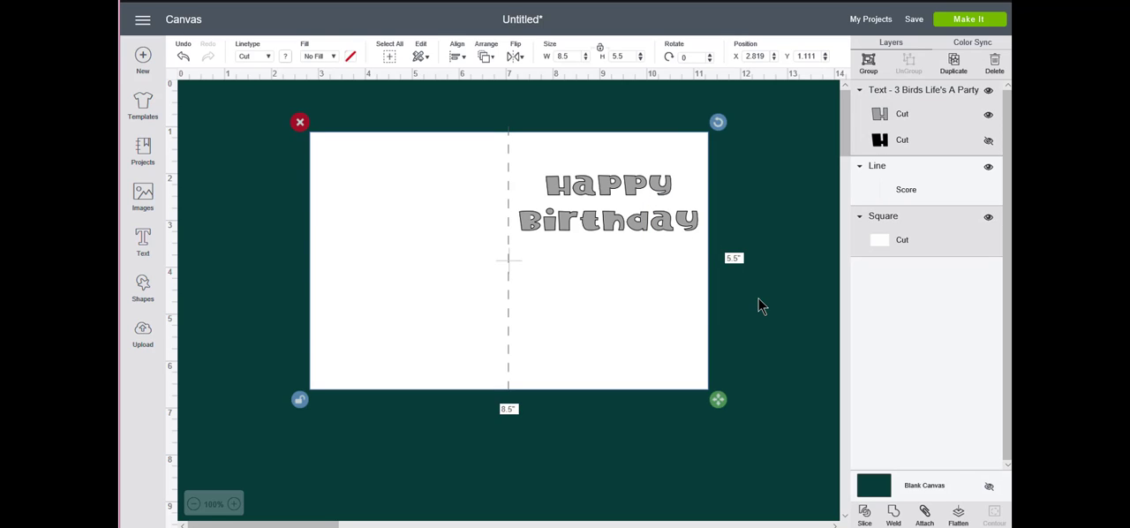
{"action": "left_click", "coordinate": [760, 307]}
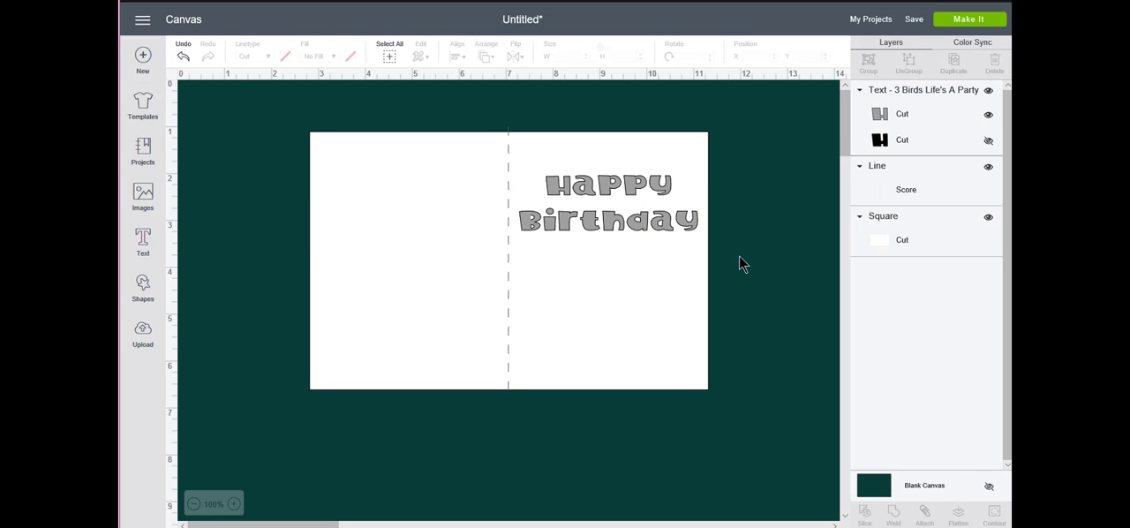
{"action": "left_click_drag", "start_coordinate": [749, 262], "coordinate": [674, 185]}
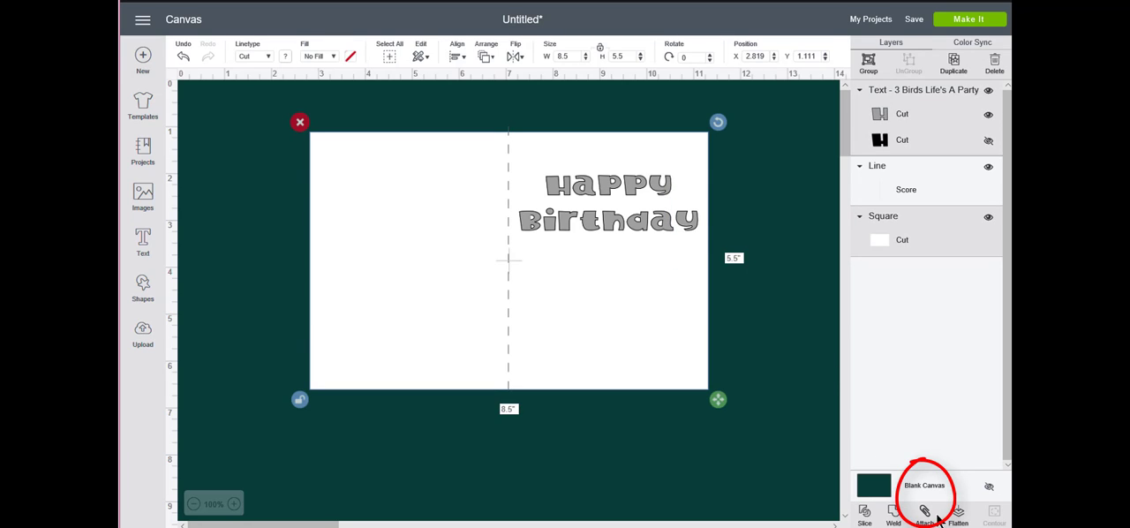
{"action": "left_click", "coordinate": [924, 516]}
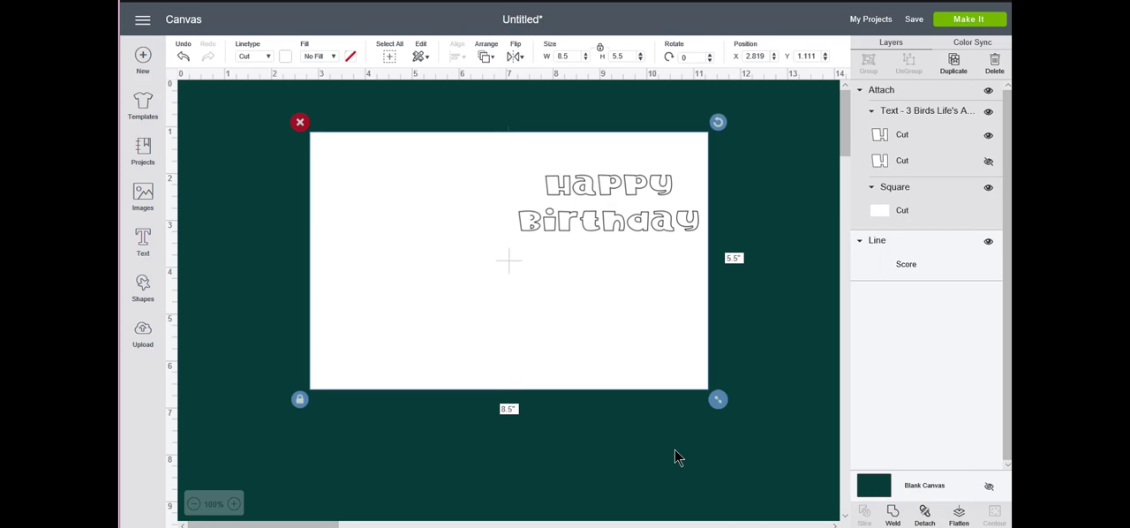
{"action": "left_click", "coordinate": [810, 355]}
Bring the score line layer to the front, above the attached greeting and card
{"action": "left_click", "coordinate": [892, 261]}
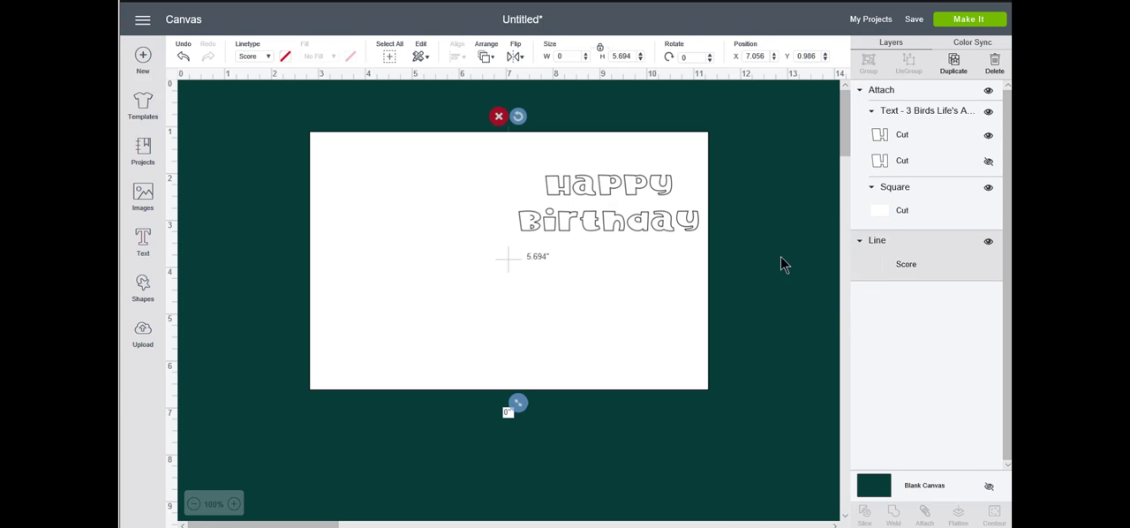
{"action": "right_click", "coordinate": [950, 256]}
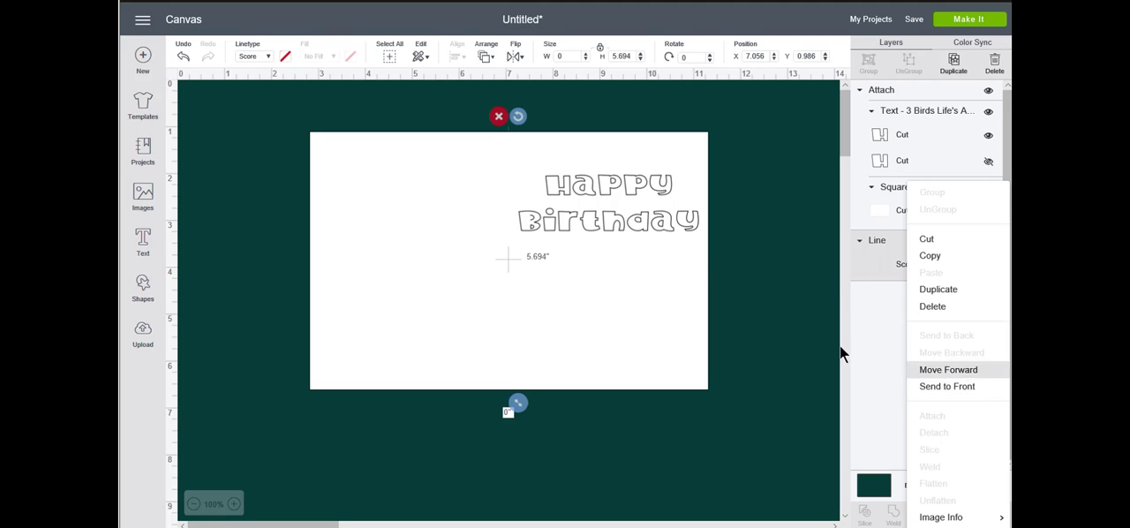
{"action": "left_click", "coordinate": [798, 328]}
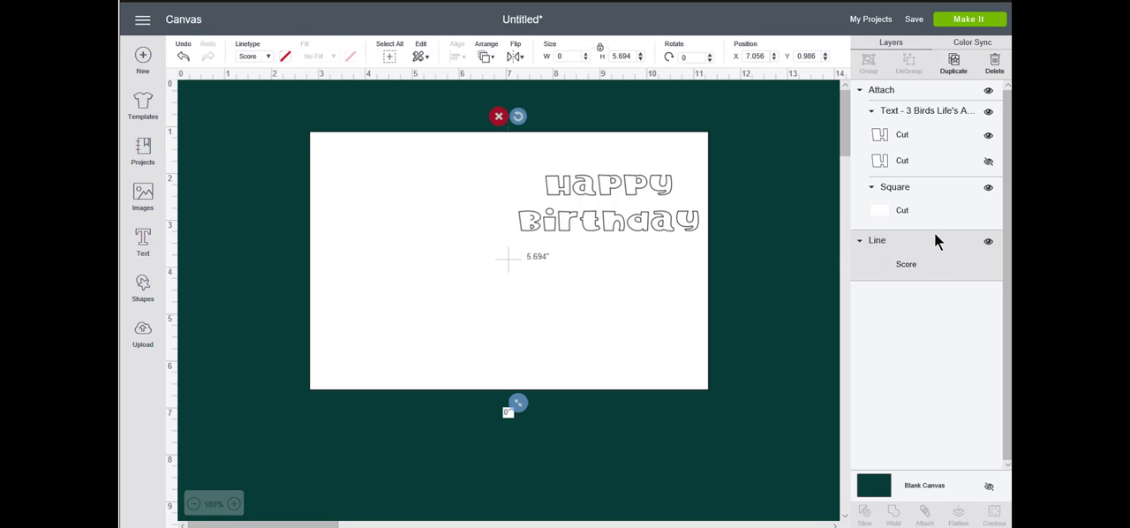
{"action": "left_click_drag", "start_coordinate": [934, 233], "coordinate": [931, 184]}
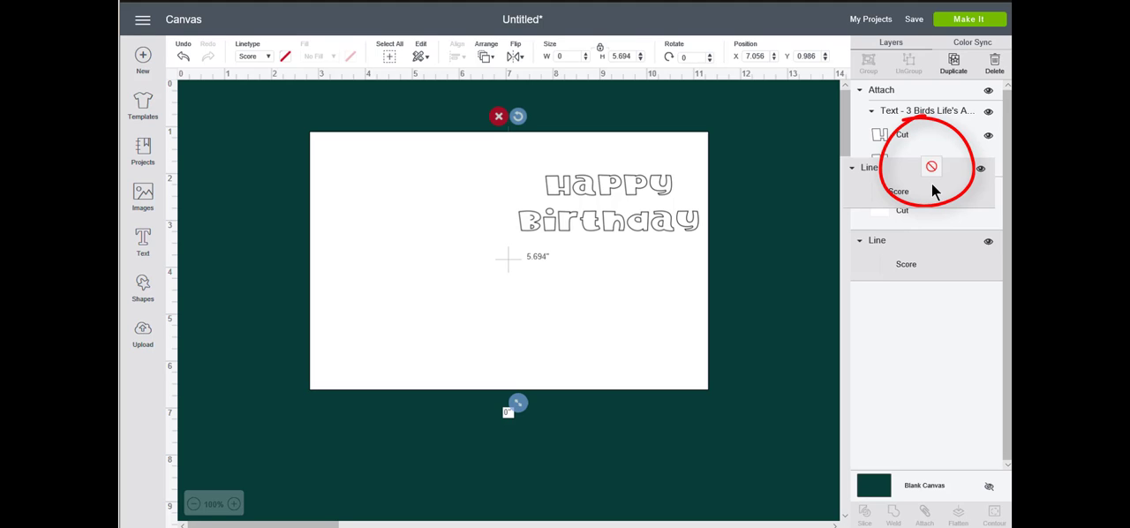
{"action": "left_click_drag", "start_coordinate": [931, 185], "coordinate": [936, 104]}
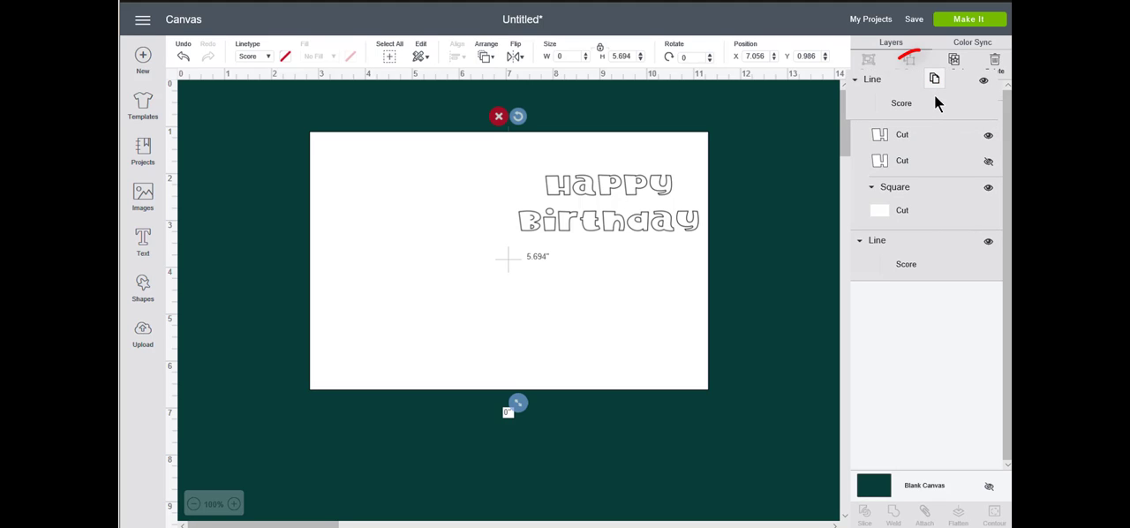
{"action": "left_click_drag", "start_coordinate": [937, 103], "coordinate": [937, 104]}
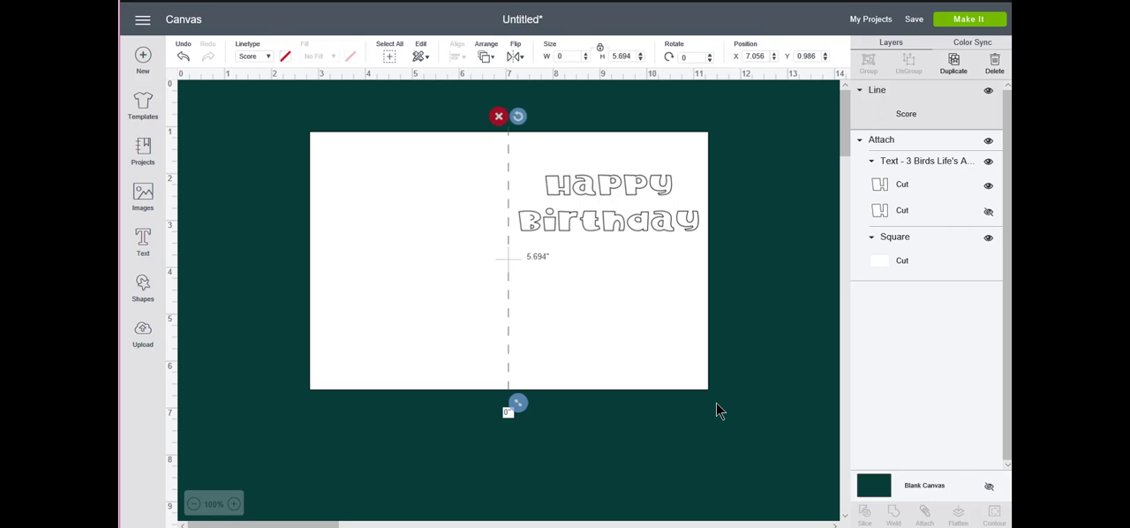
{"action": "left_click", "coordinate": [573, 448]}
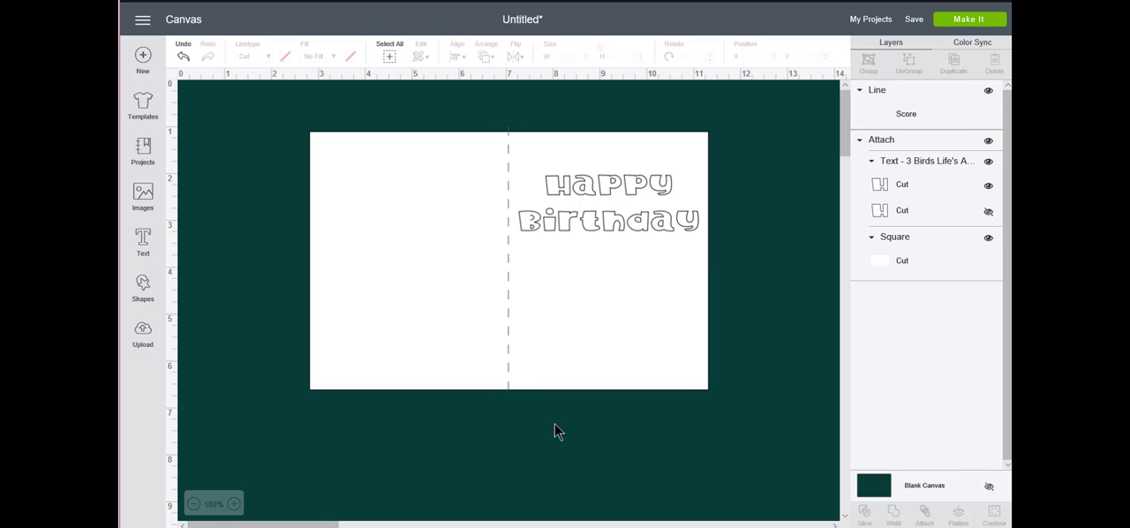
Preview how the unattached score line and card are laid out on the cutting mats, and return to the canvas
{"action": "left_click_drag", "start_coordinate": [554, 425], "coordinate": [486, 356]}
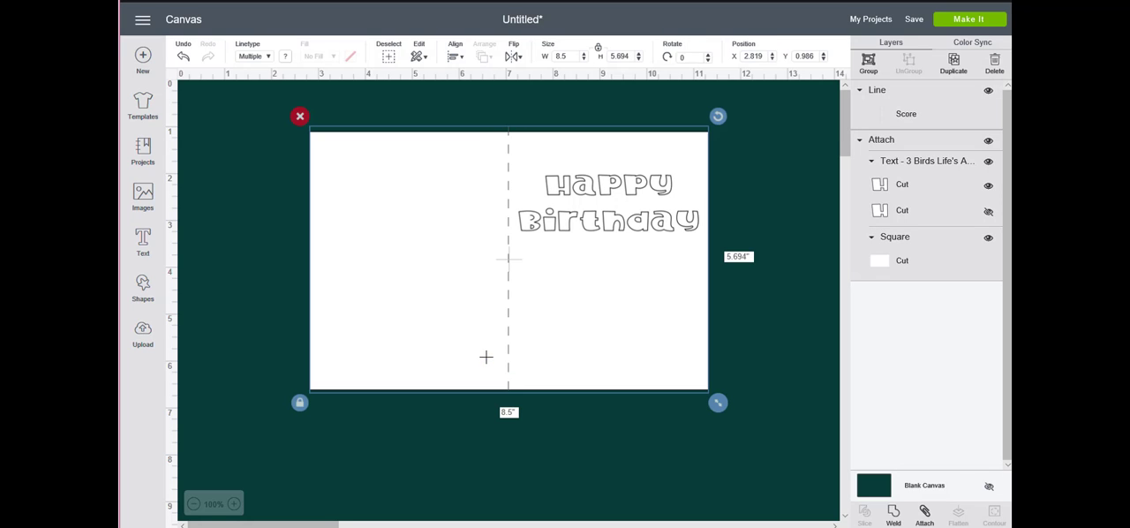
{"action": "left_click", "coordinate": [737, 447]}
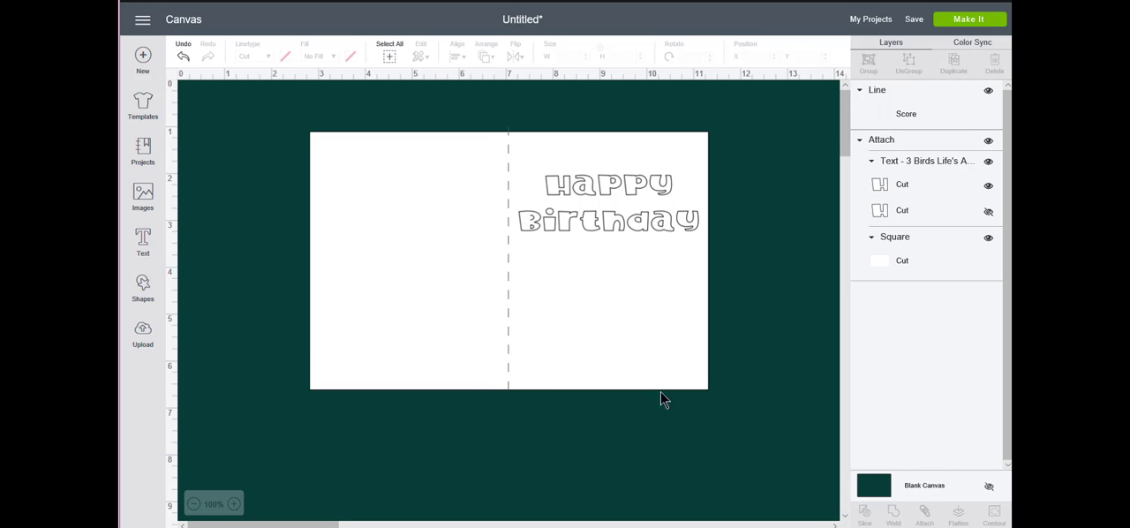
{"action": "left_click", "coordinate": [968, 19]}
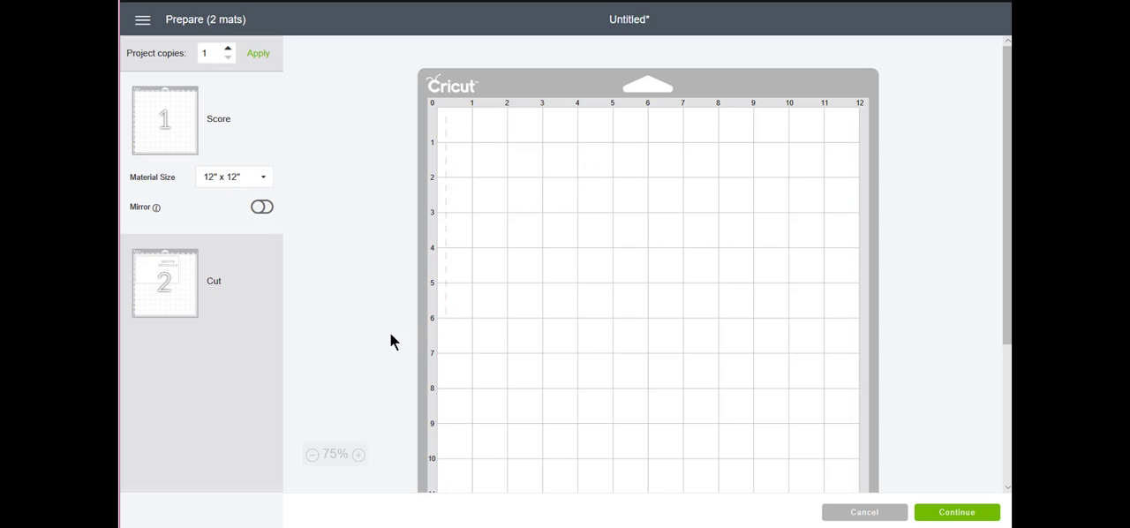
{"action": "left_click", "coordinate": [865, 513]}
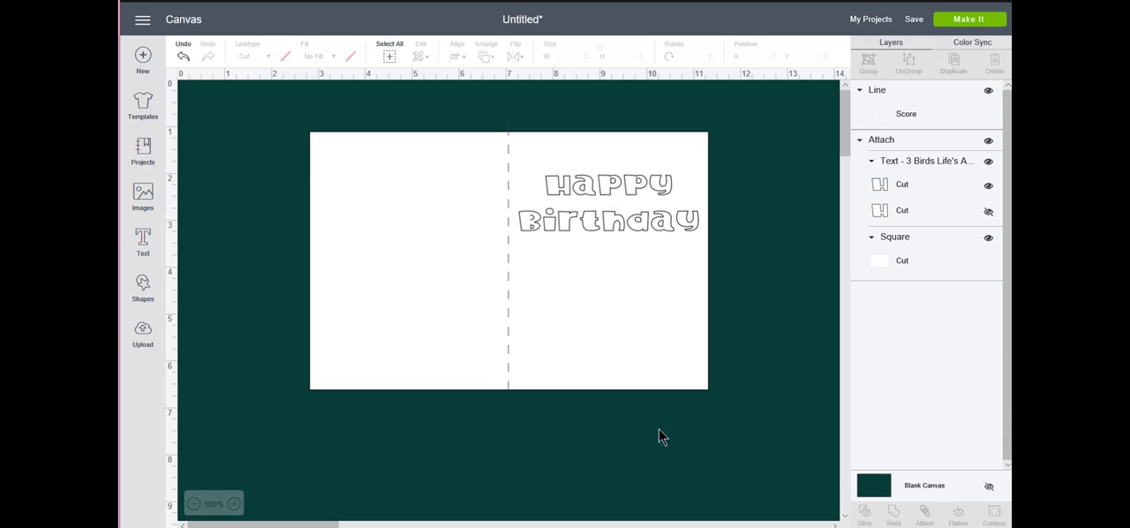
Attach the score line to the greeting and card, then preview the mat layout and return to the canvas
{"action": "left_click_drag", "start_coordinate": [529, 422], "coordinate": [490, 353]}
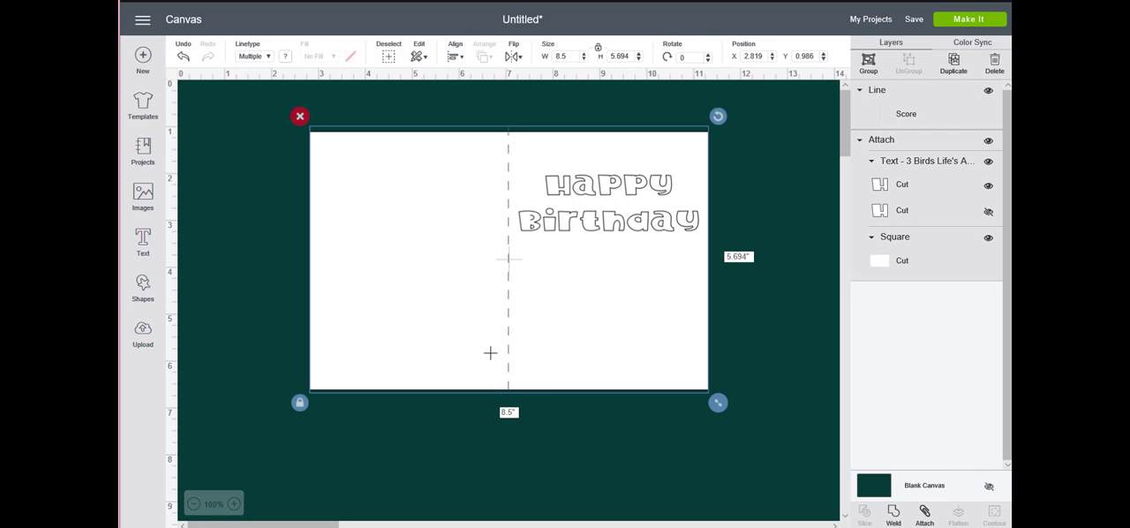
{"action": "left_click", "coordinate": [924, 517]}
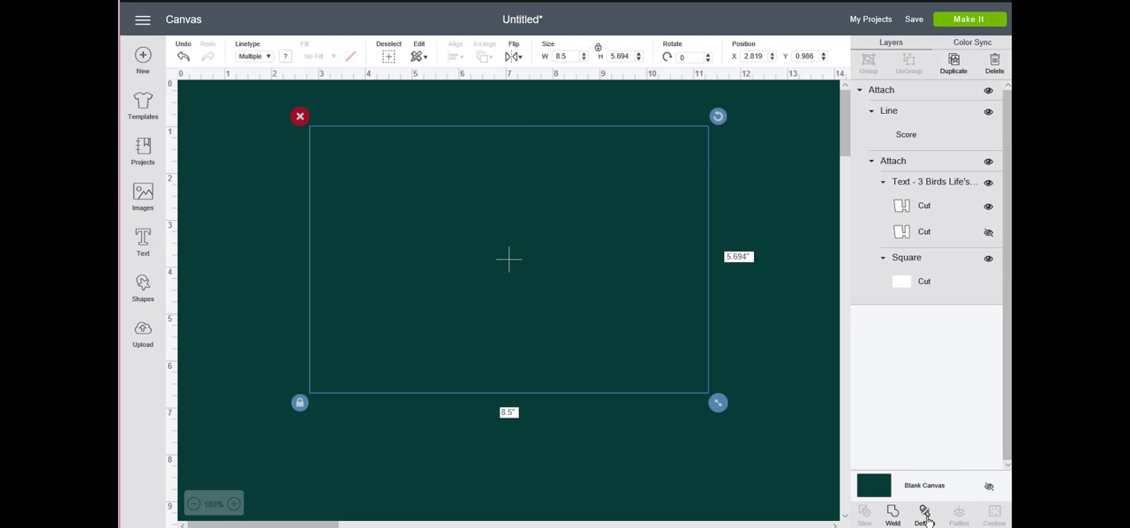
{"action": "left_click", "coordinate": [969, 19]}
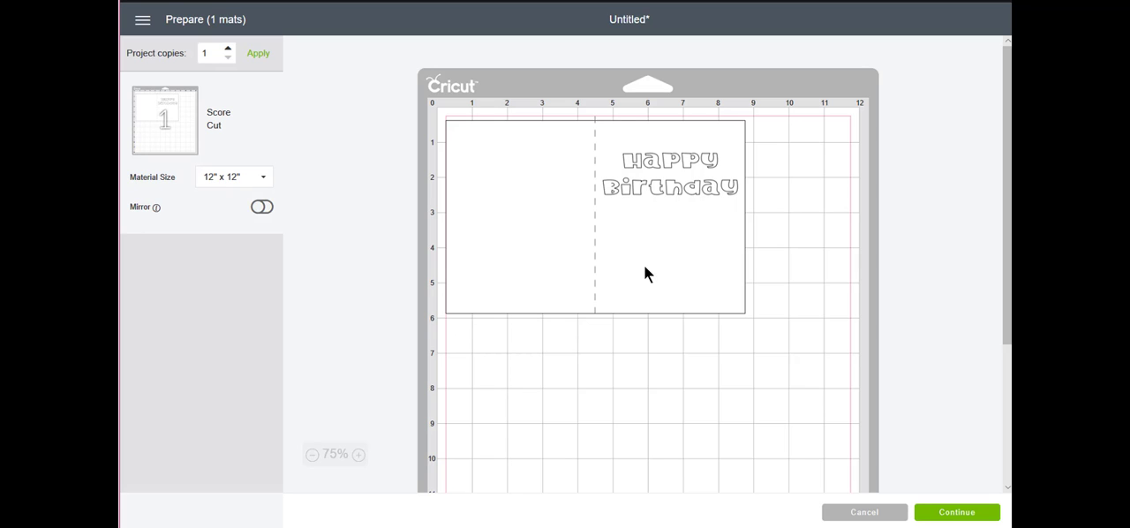
{"action": "left_click", "coordinate": [864, 512]}
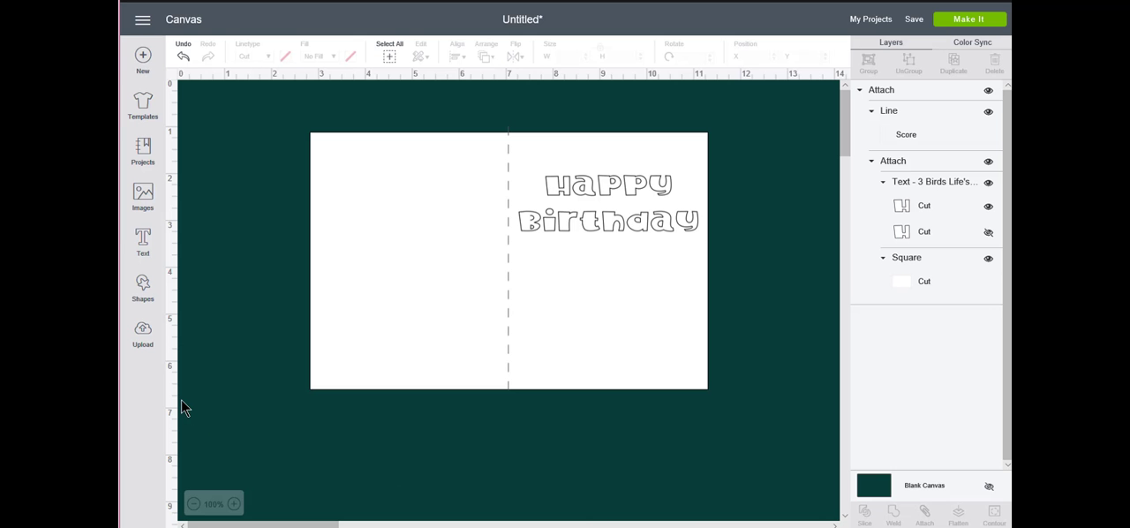
Add the text "Love you!" in the Writing style, filtering the fonts by Writing and keeping 3 Birds Life's A Party
{"action": "left_click", "coordinate": [143, 240]}
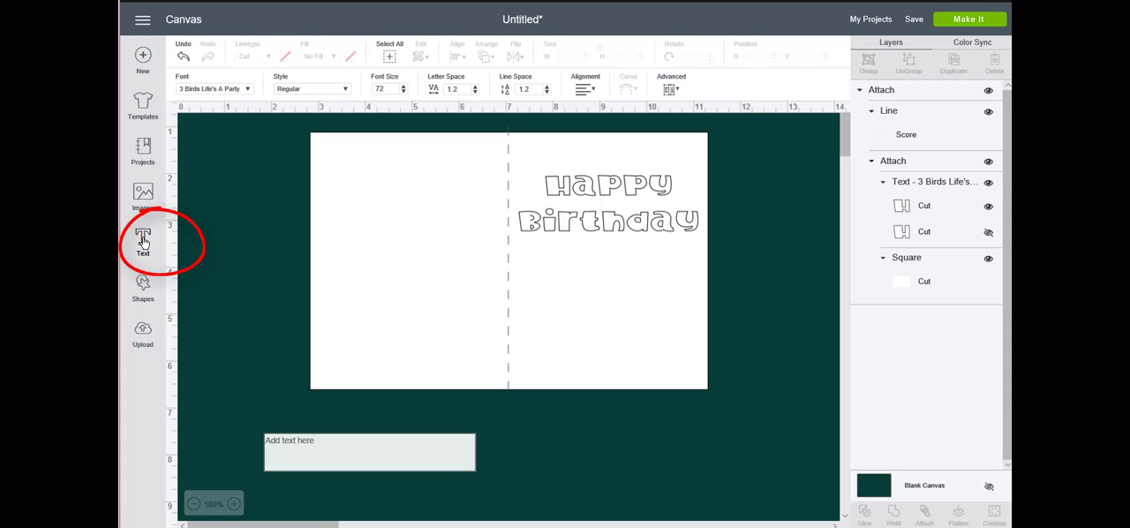
{"action": "left_click", "coordinate": [347, 88]}
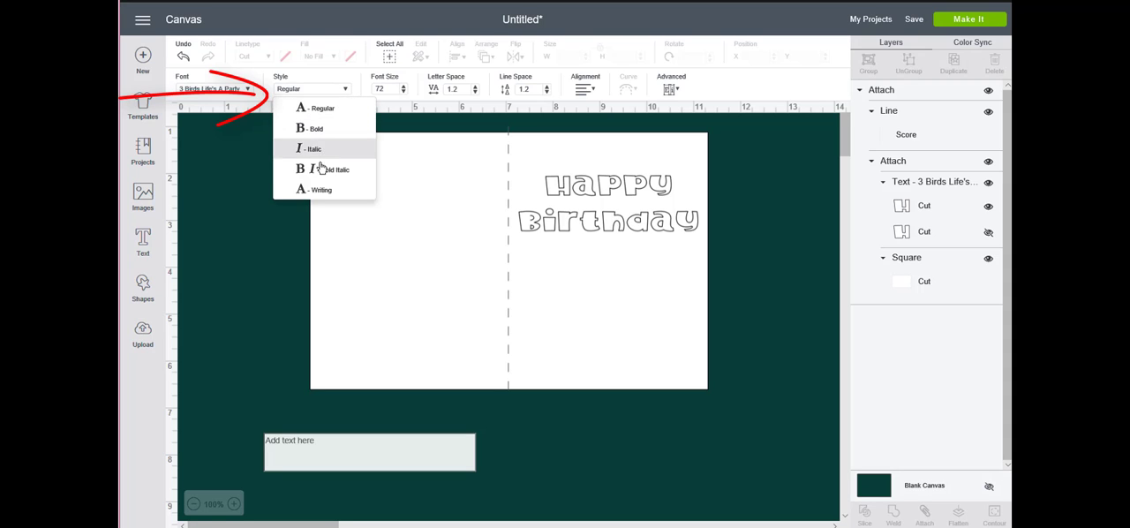
{"action": "left_click", "coordinate": [318, 191]}
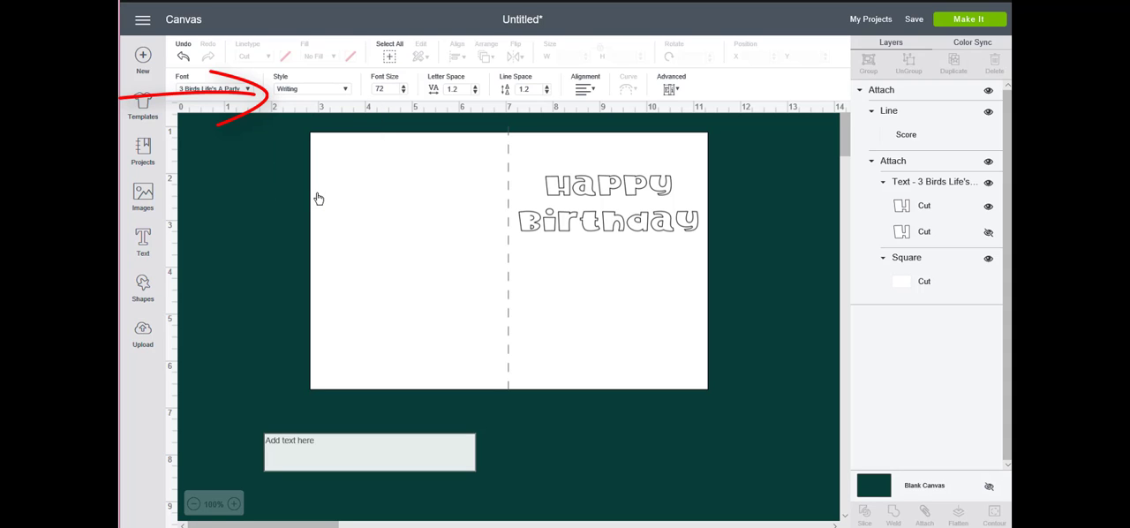
{"action": "left_click", "coordinate": [223, 86]}
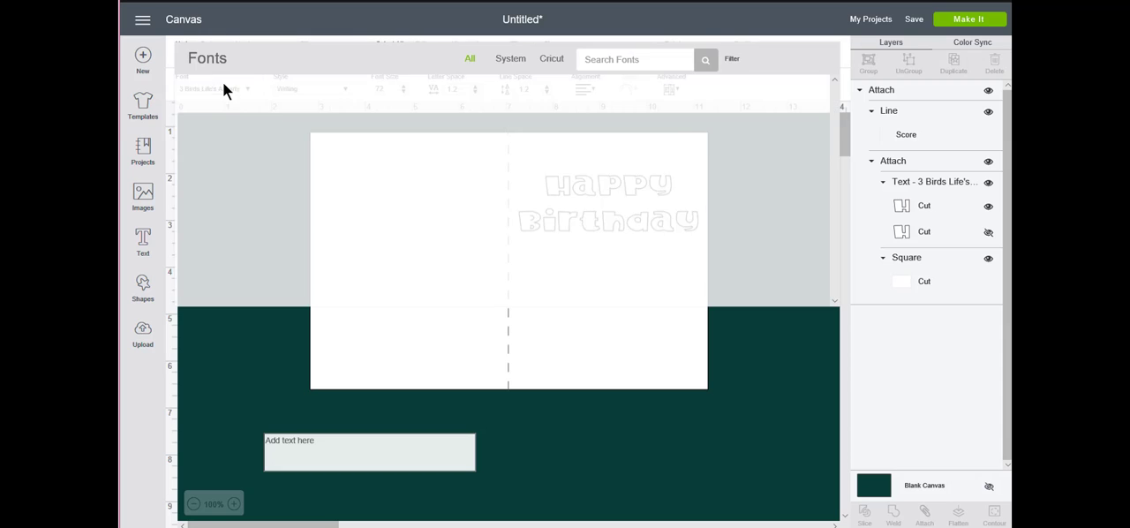
{"action": "left_click", "coordinate": [732, 58]}
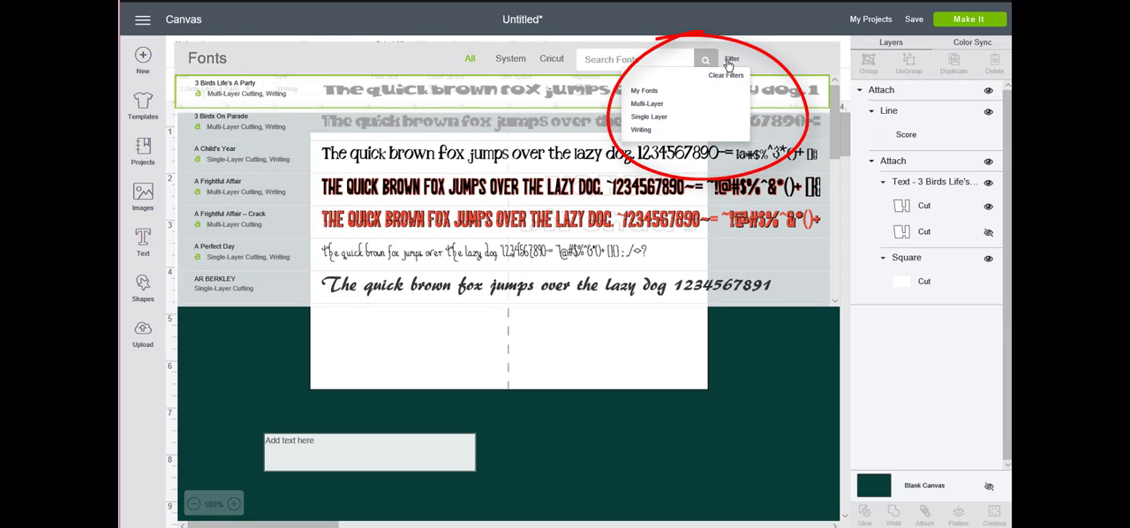
{"action": "left_click", "coordinate": [651, 133]}
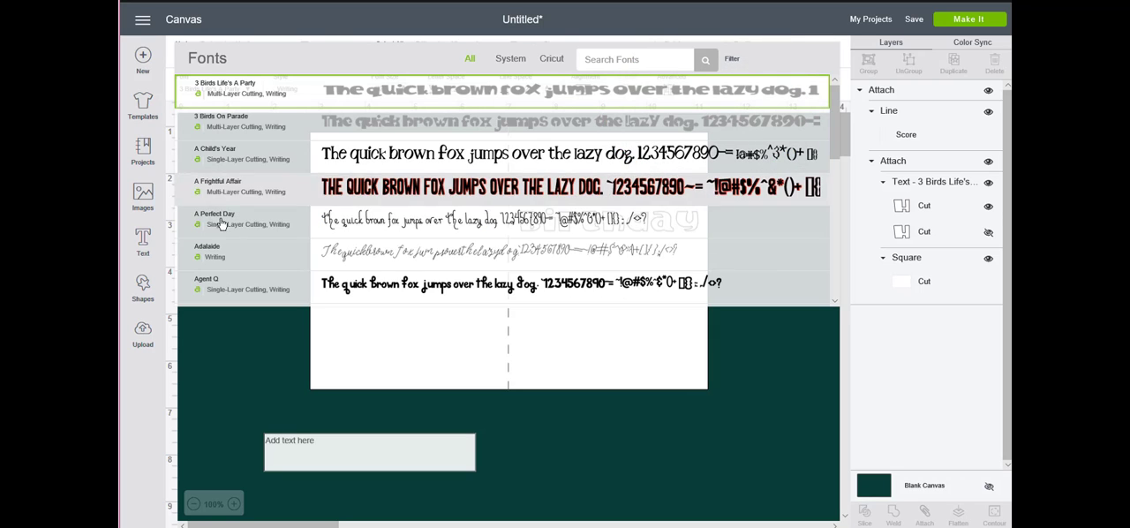
{"action": "left_click", "coordinate": [400, 82]}
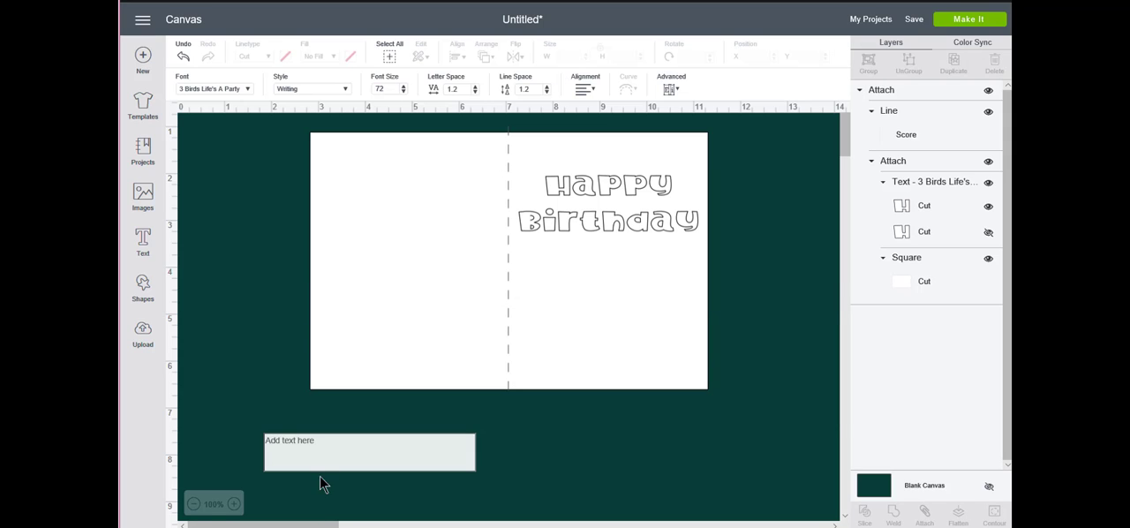
{"action": "type", "text": "Lo"}
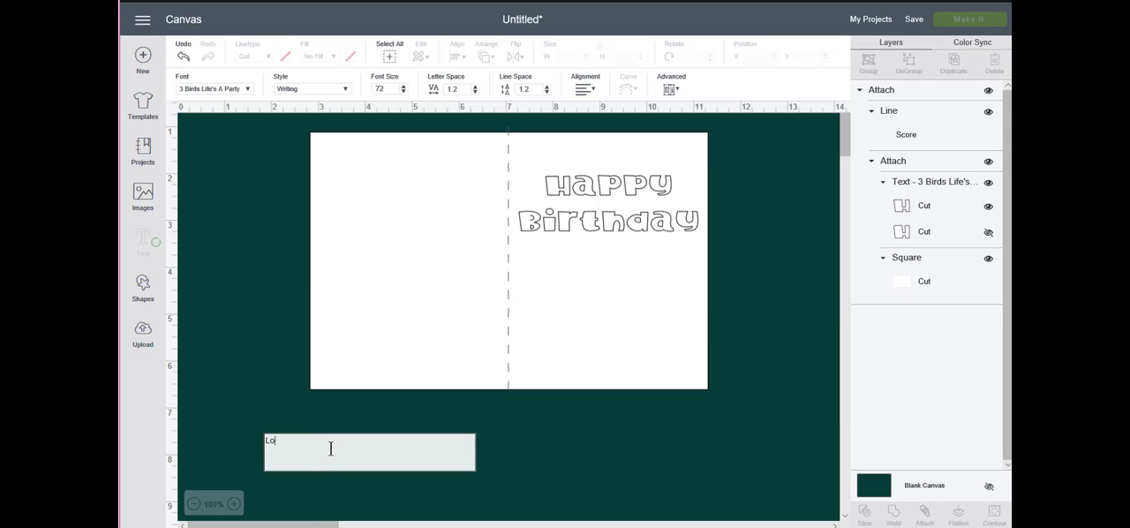
{"action": "type", "text": "ve you!"}
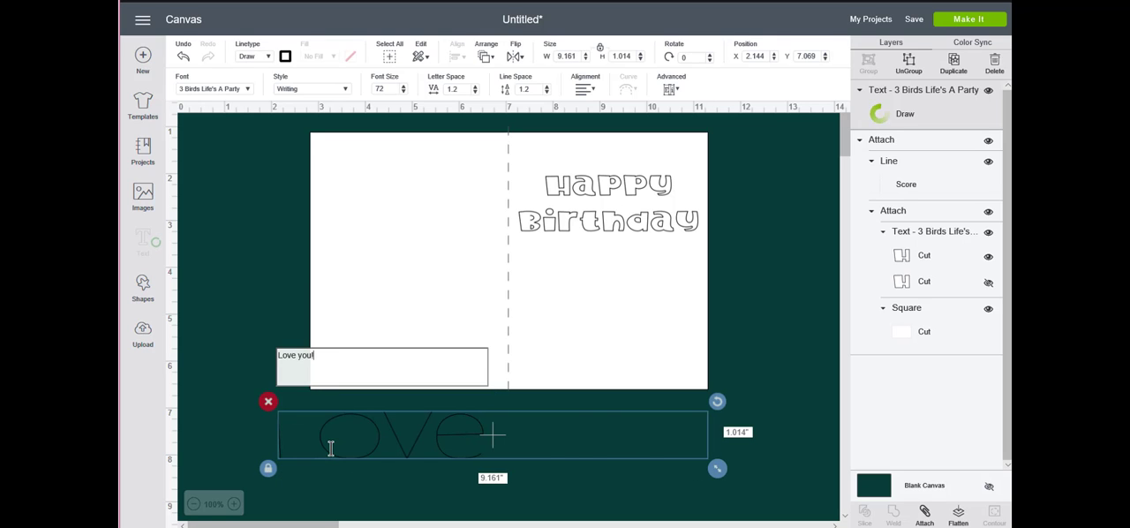
Scale the "Love you!" text to about 2.77 inches wide and place it below the greeting on the card's front half
{"action": "left_click_drag", "start_coordinate": [716, 470], "coordinate": [552, 449]}
{"action": "left_click_drag", "start_coordinate": [479, 431], "coordinate": [608, 308]}
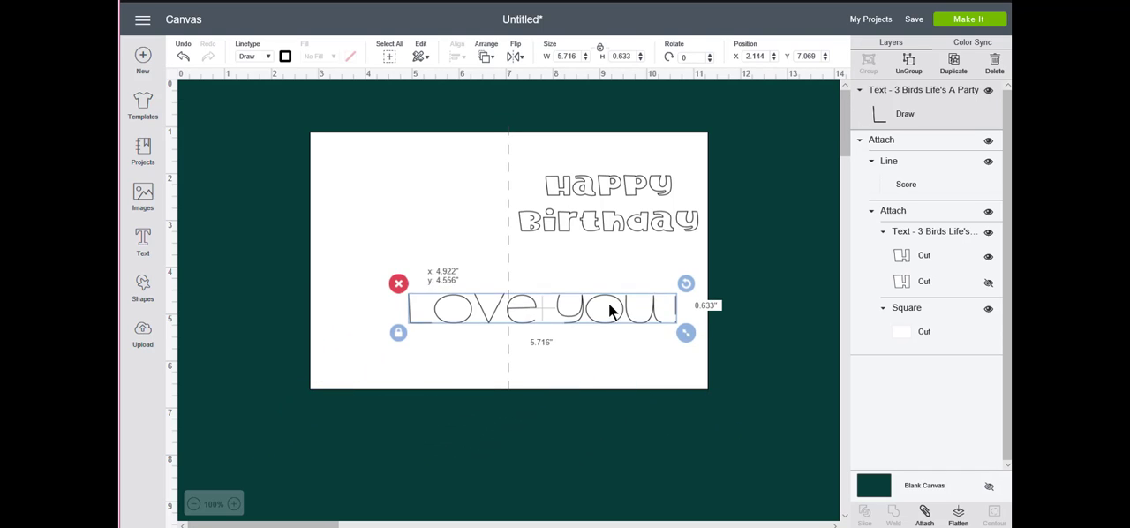
{"action": "left_click_drag", "start_coordinate": [689, 335], "coordinate": [628, 286]}
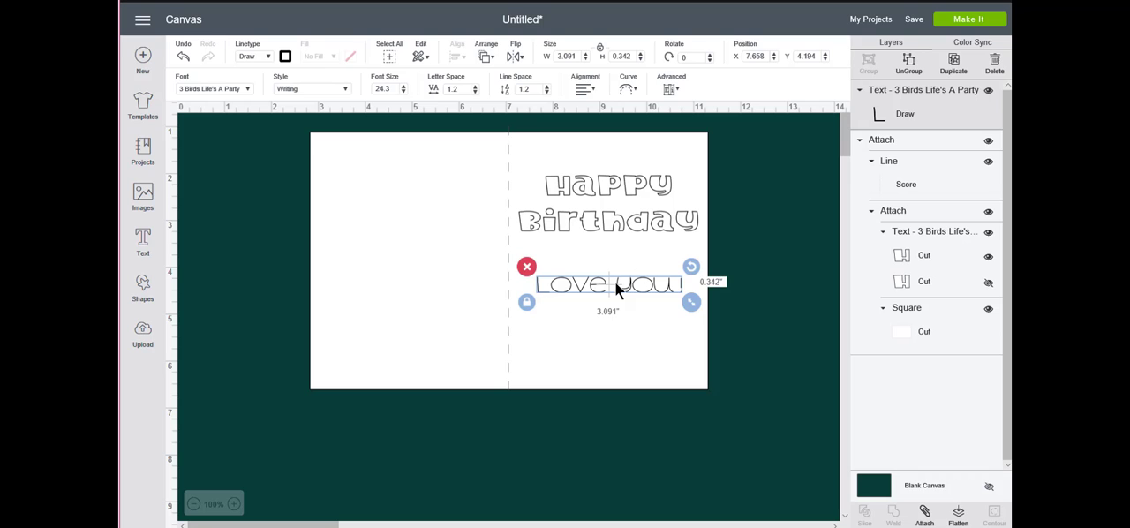
{"action": "key", "text": "ctrl+a"}
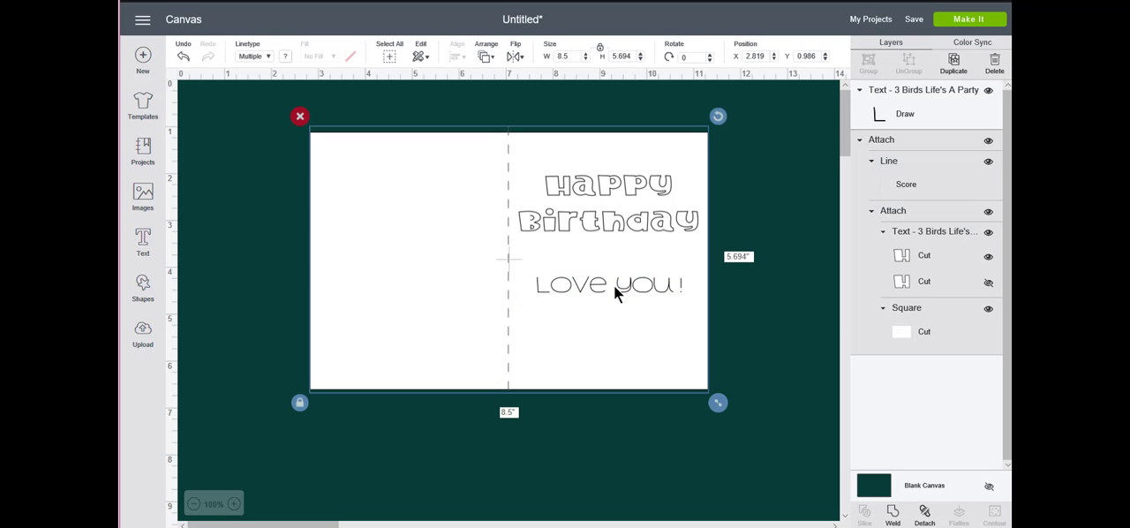
{"action": "left_click", "coordinate": [829, 319]}
{"action": "left_click", "coordinate": [667, 285]}
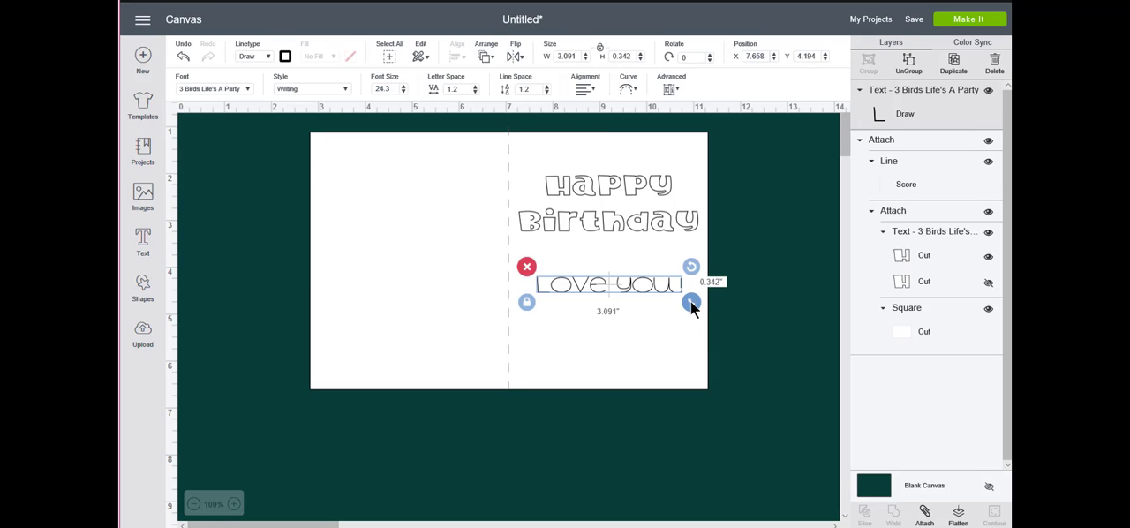
{"action": "left_click_drag", "start_coordinate": [690, 300], "coordinate": [676, 303]}
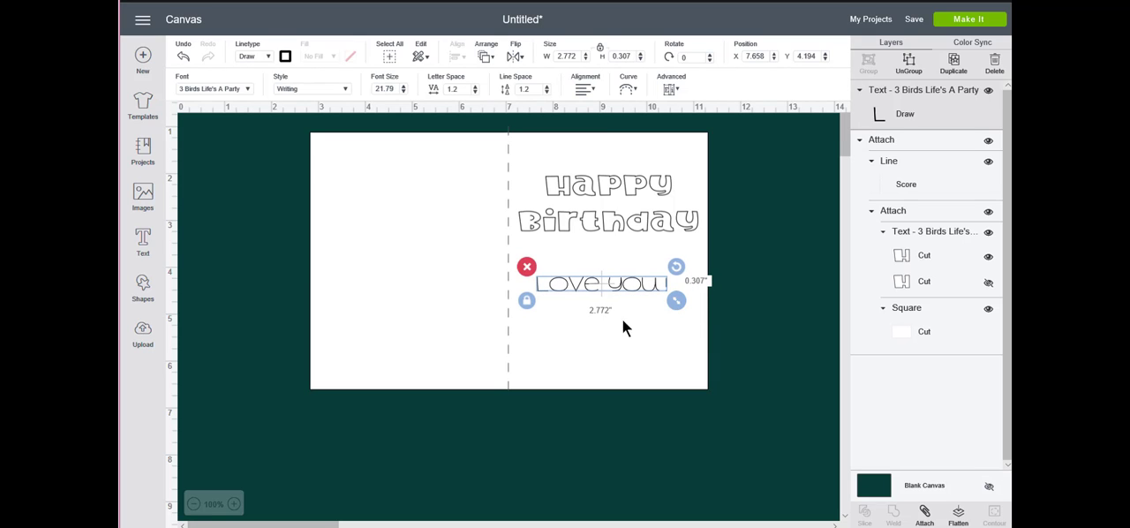
{"action": "left_click_drag", "start_coordinate": [605, 283], "coordinate": [628, 285]}
{"action": "left_click", "coordinate": [741, 289]}
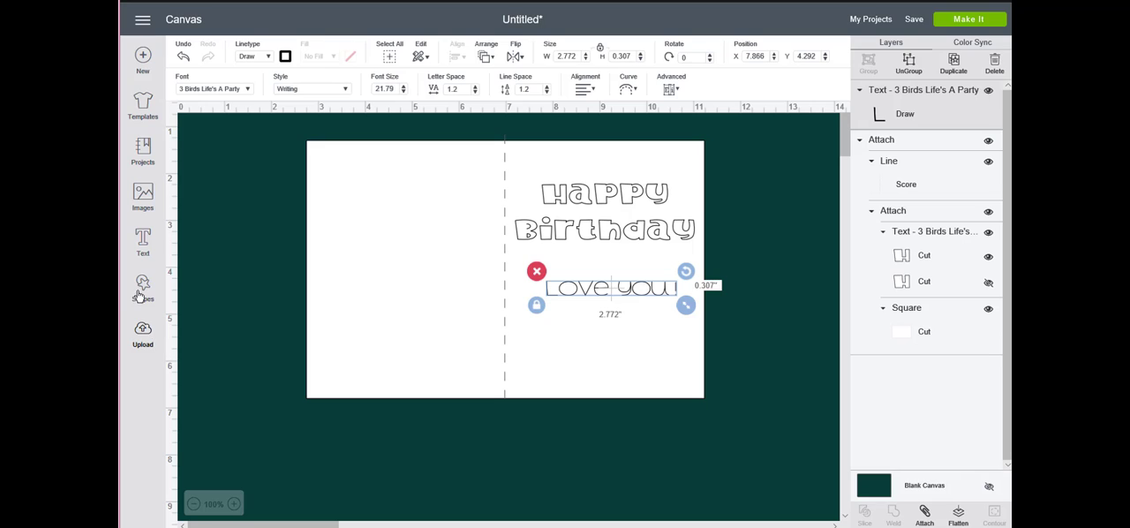
Search the image library for "Cricut cutie" and insert the black outlined character with two antennae
{"action": "left_click", "coordinate": [143, 196]}
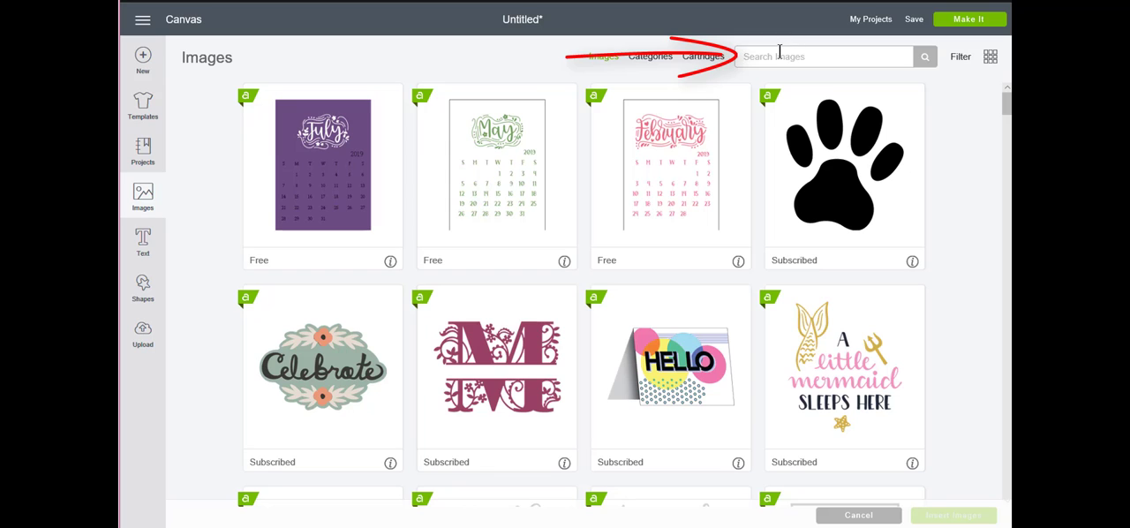
{"action": "type", "text": "Cricut cutie"}
{"action": "key", "text": "Return"}
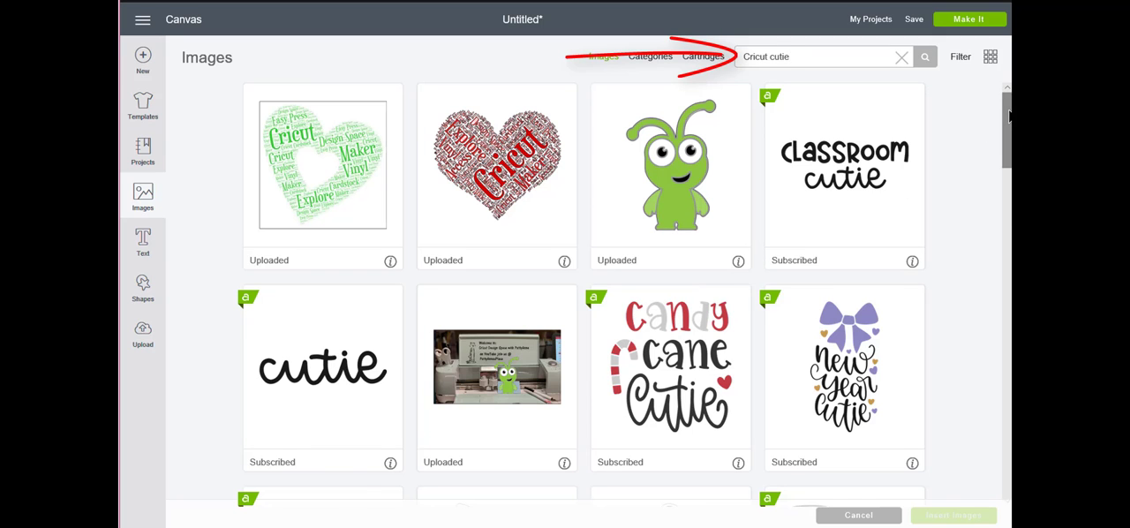
{"action": "left_click_drag", "start_coordinate": [1006, 132], "coordinate": [992, 203]}
{"action": "scroll", "coordinate": [992, 203], "scroll_direction": "down", "scroll_amount": 10}
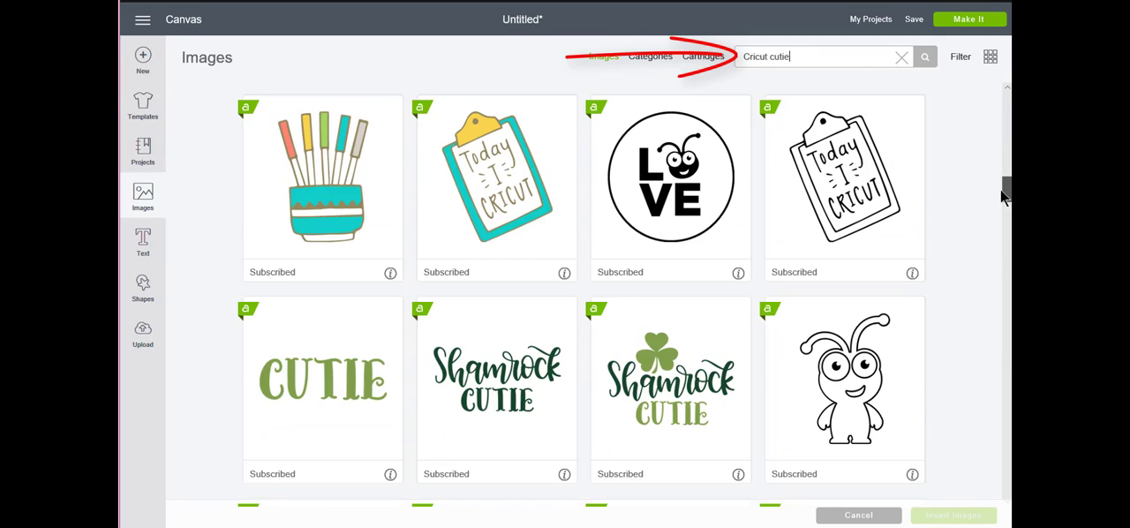
{"action": "left_click", "coordinate": [863, 387]}
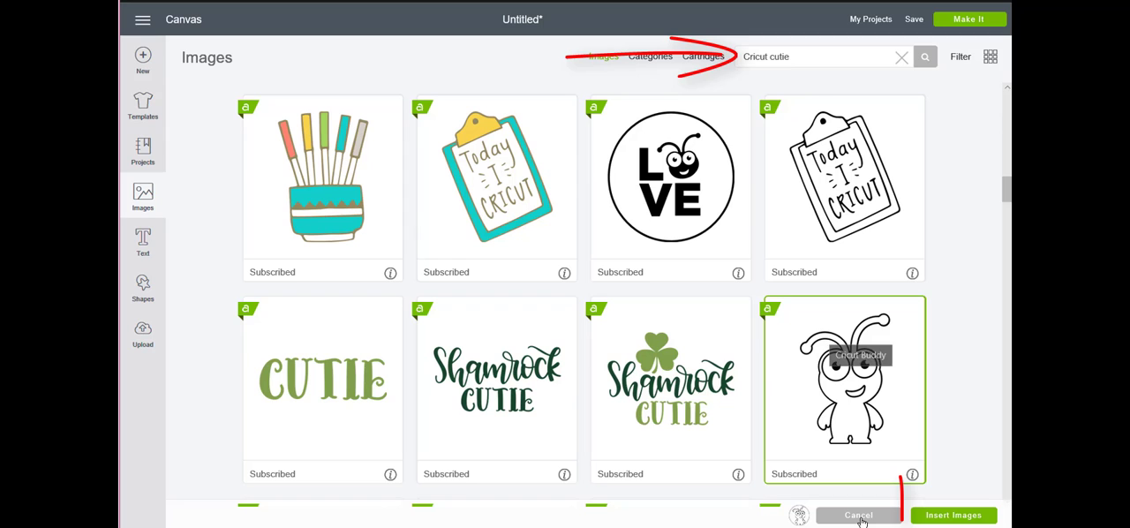
{"action": "left_click", "coordinate": [957, 517]}
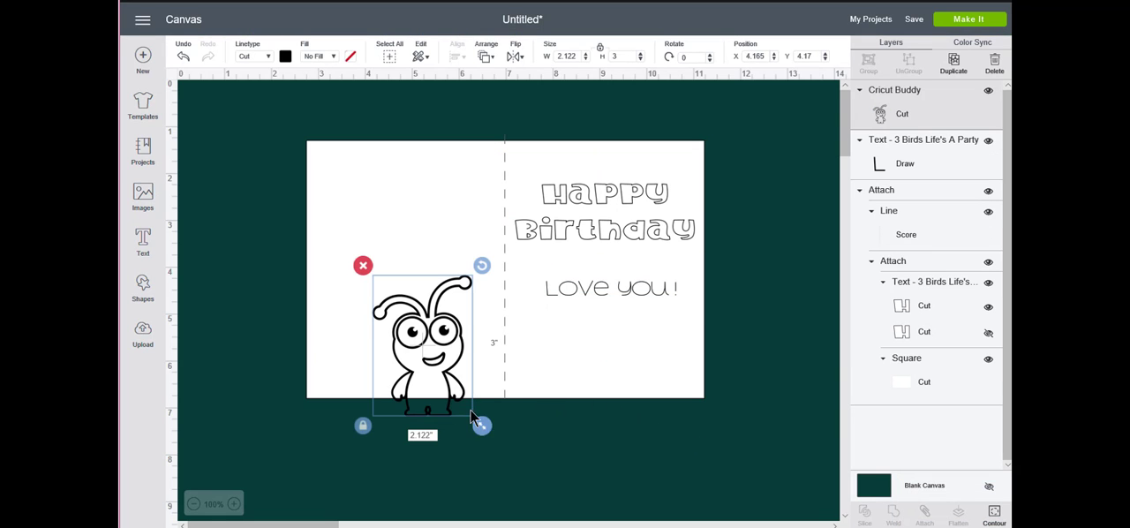
Scale the Cricut Buddy image to about 0.96 by 1.36 inches below "Love you!" and set its linetype to Draw
{"action": "left_click_drag", "start_coordinate": [481, 425], "coordinate": [428, 348]}
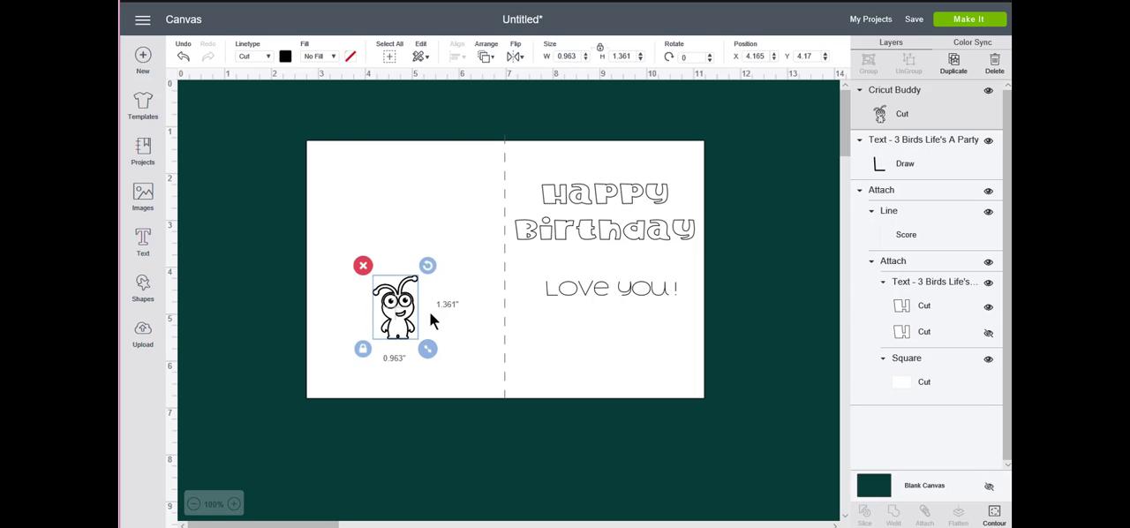
{"action": "left_click_drag", "start_coordinate": [429, 313], "coordinate": [650, 354]}
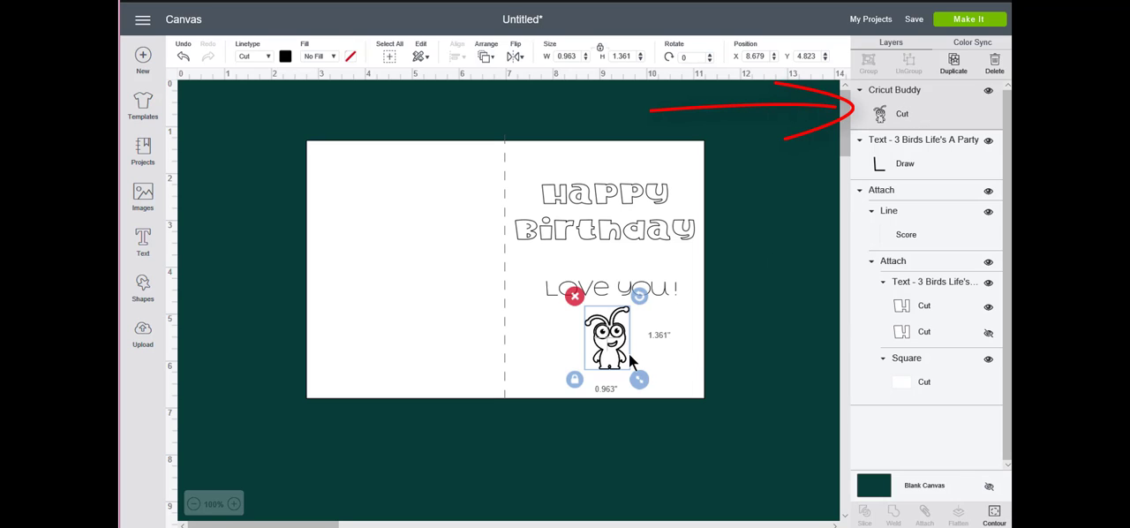
{"action": "left_click", "coordinate": [268, 59]}
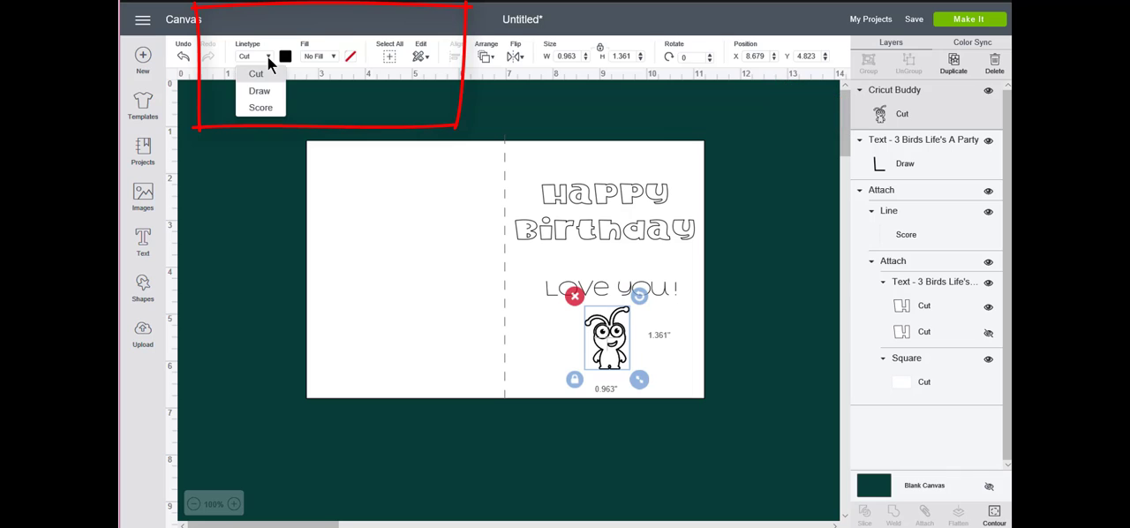
{"action": "left_click", "coordinate": [258, 92]}
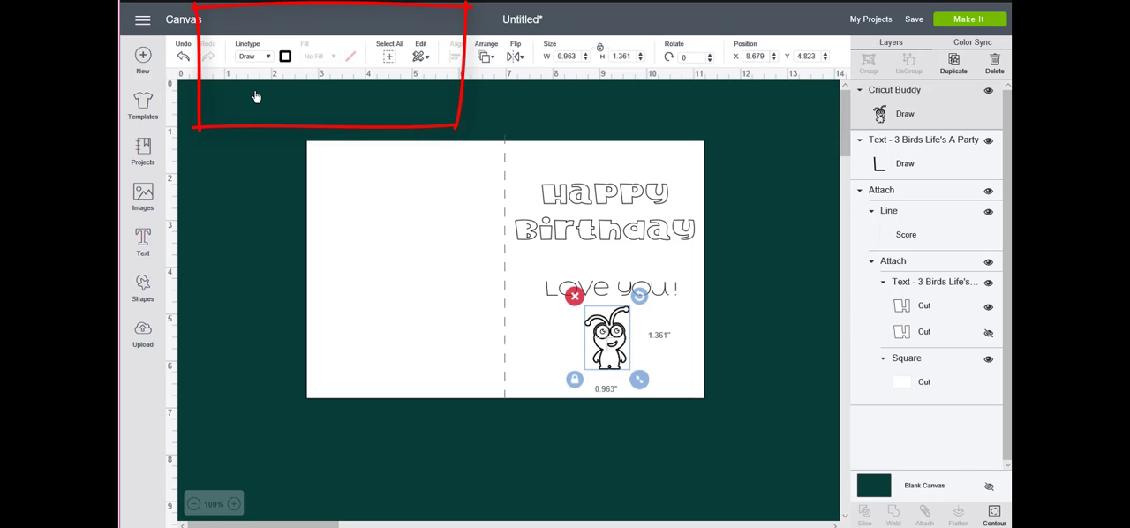
{"action": "left_click", "coordinate": [813, 325]}
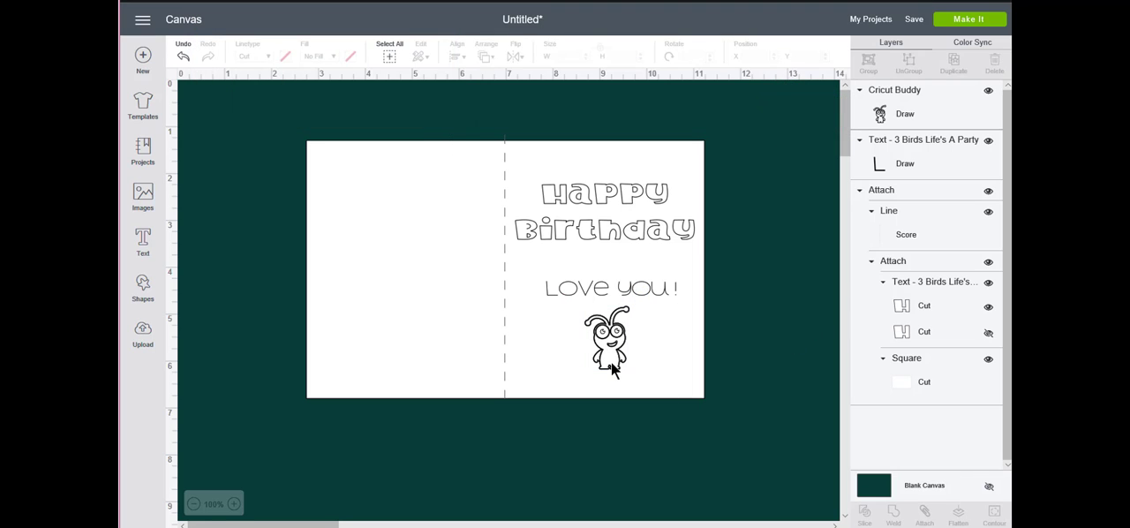
Nudge the Cricut Buddy to about X 8.62, Y 4.85 inches so it sits centered under the message
{"action": "left_click_drag", "start_coordinate": [611, 363], "coordinate": [615, 355]}
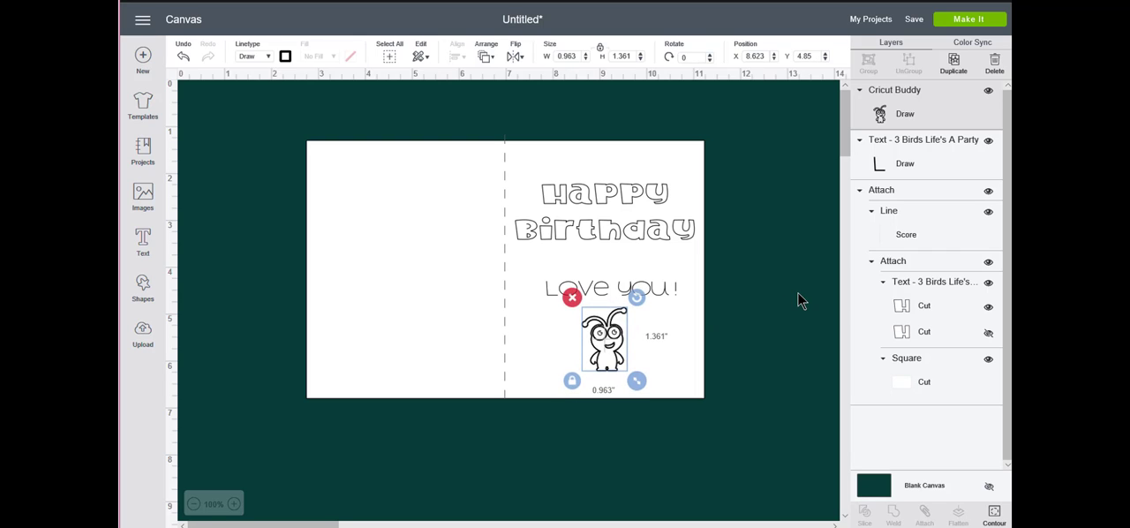
{"action": "left_click", "coordinate": [798, 299]}
{"action": "left_click", "coordinate": [611, 351]}
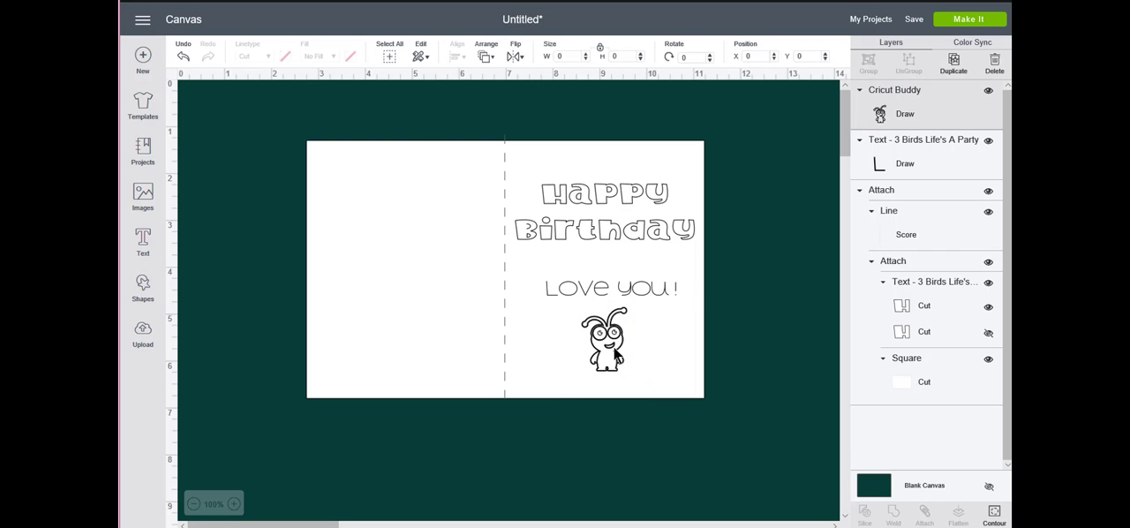
{"action": "left_click", "coordinate": [788, 343]}
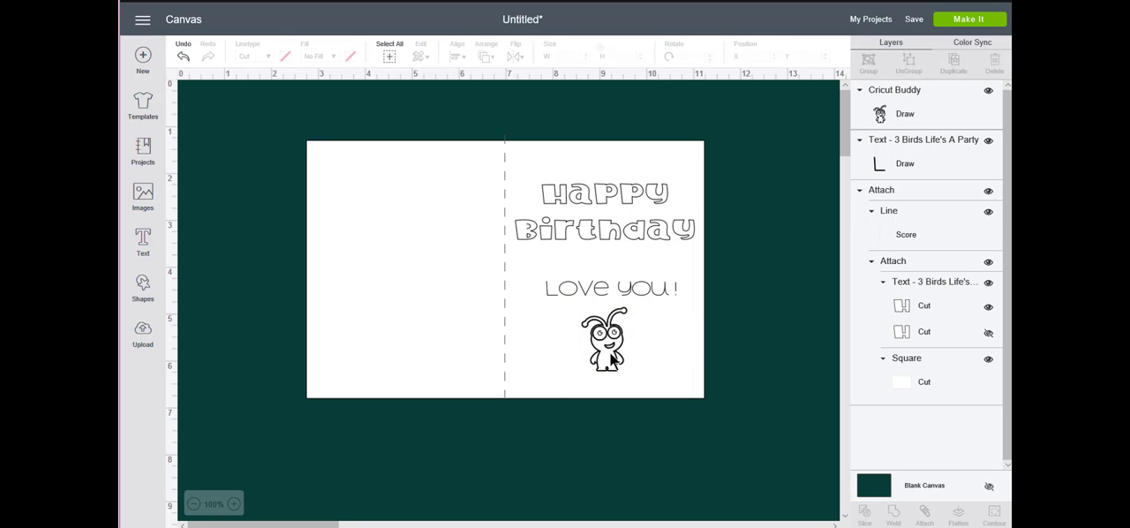
Examine the greeting, message, drawn character and score line up close, then return to an overview of the card
{"action": "left_click", "coordinate": [233, 504]}
{"action": "left_click", "coordinate": [234, 504]}
{"action": "left_click", "coordinate": [234, 504]}
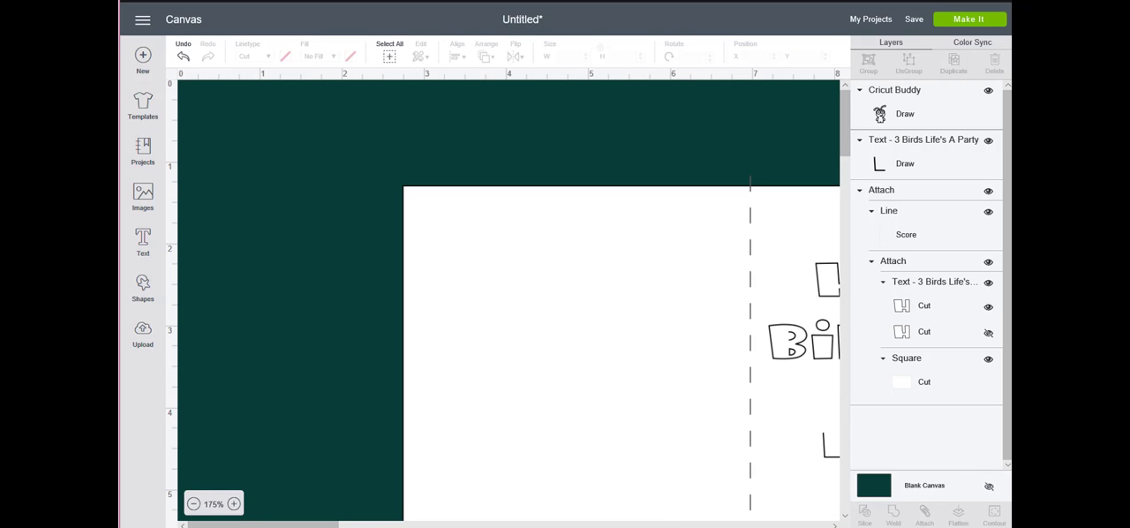
{"action": "scroll", "coordinate": [510, 476], "scroll_direction": "right", "scroll_amount": 6}
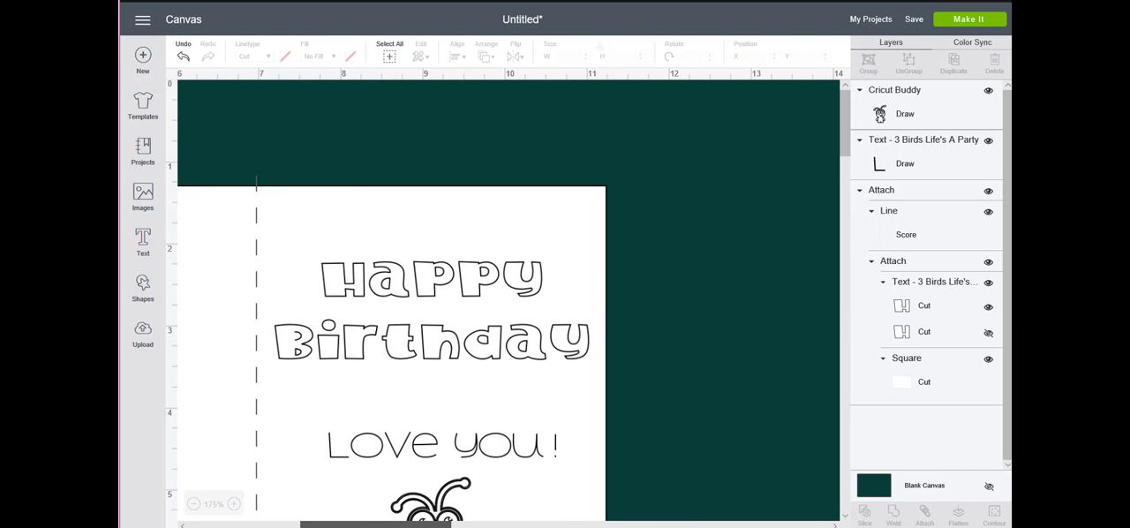
{"action": "scroll", "coordinate": [510, 476], "scroll_direction": "down", "scroll_amount": 4}
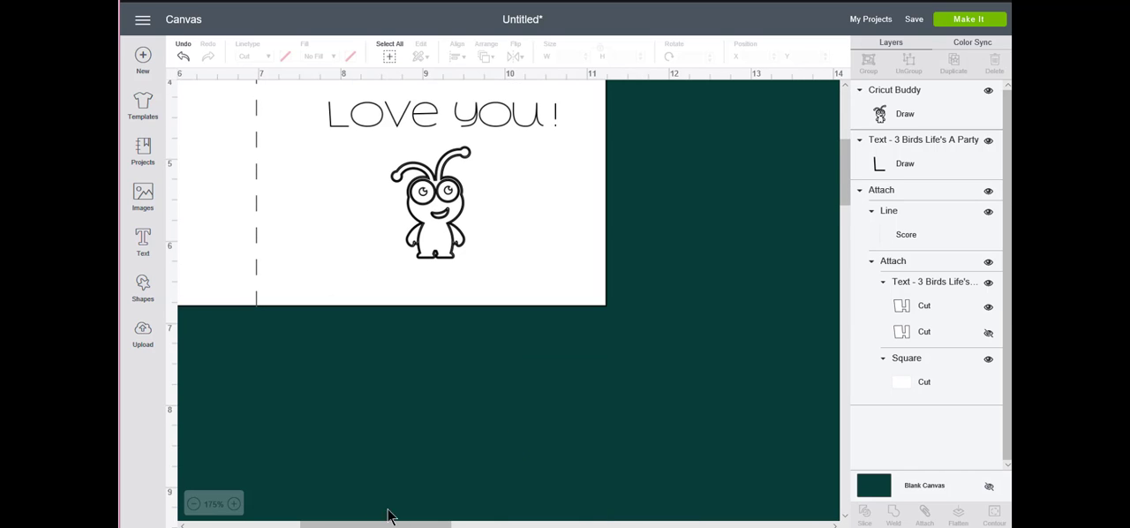
{"action": "left_click_drag", "start_coordinate": [338, 524], "coordinate": [283, 524]}
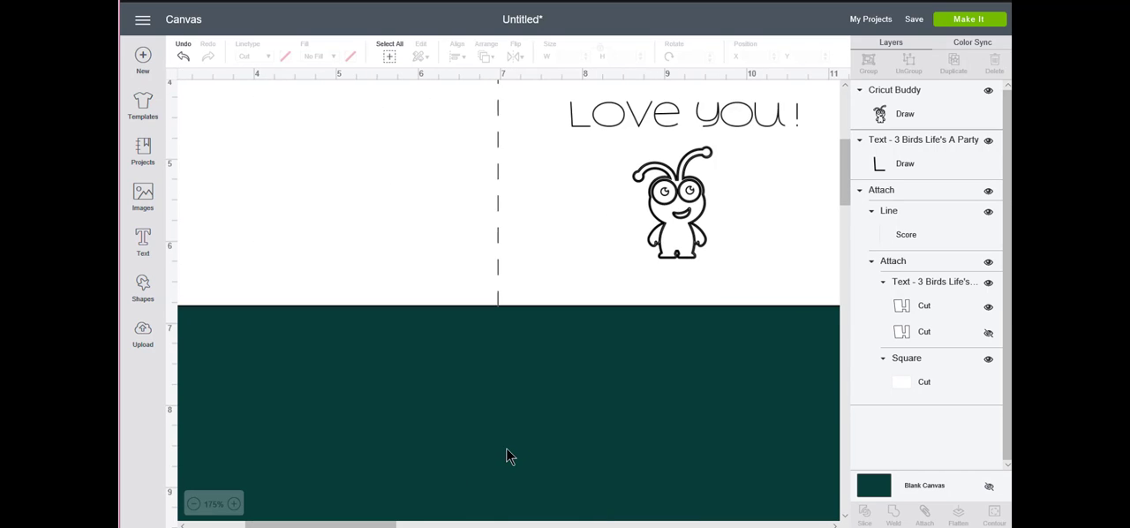
{"action": "scroll", "coordinate": [507, 447], "scroll_direction": "up", "scroll_amount": 4}
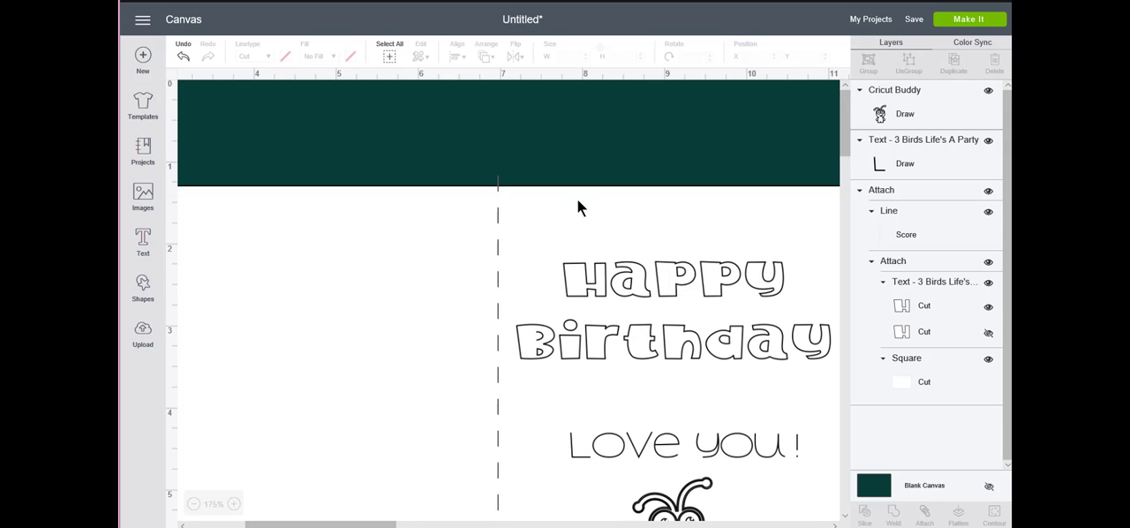
{"action": "left_click", "coordinate": [192, 503]}
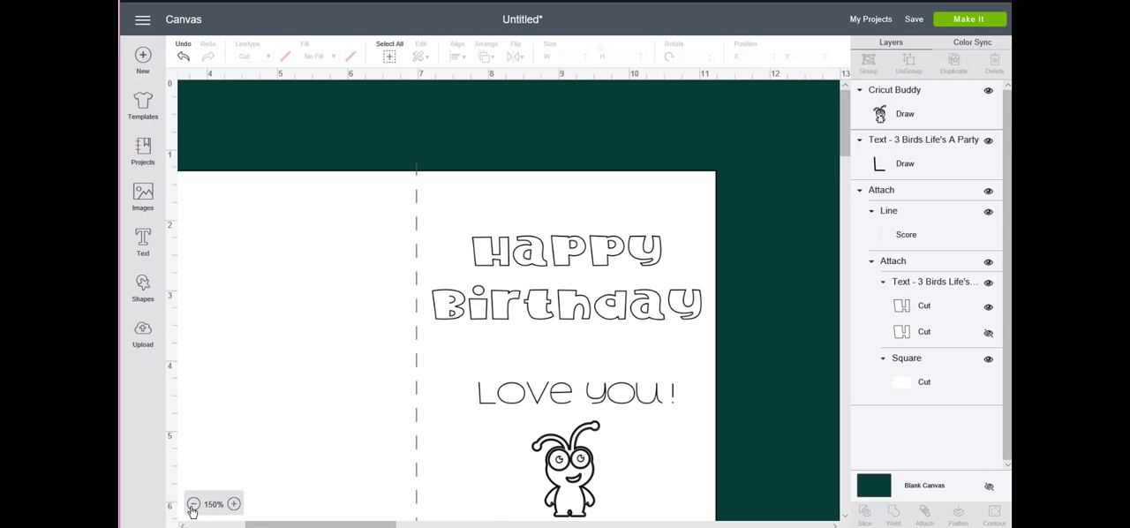
{"action": "left_click", "coordinate": [193, 506]}
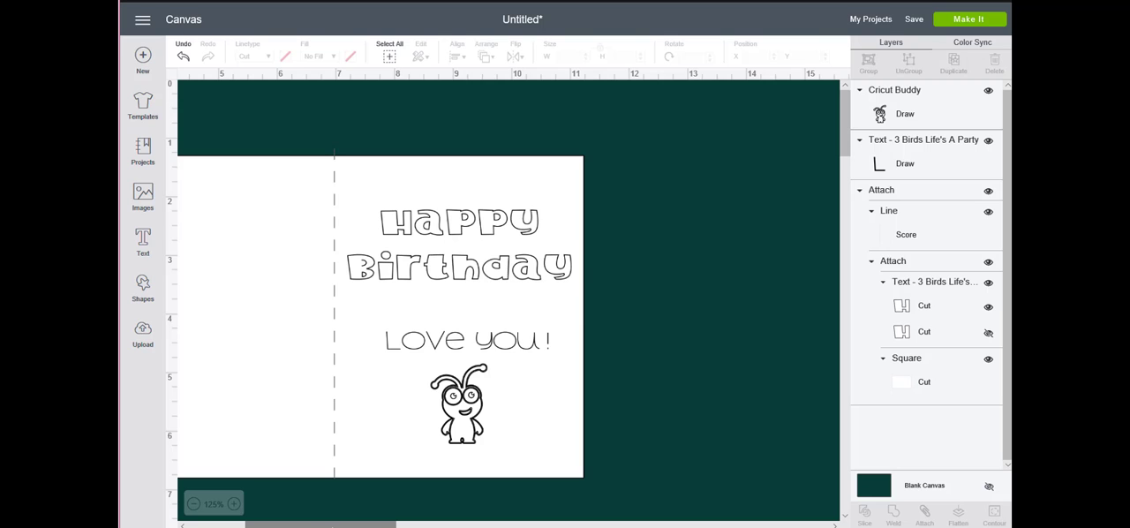
{"action": "left_click_drag", "start_coordinate": [323, 524], "coordinate": [292, 524]}
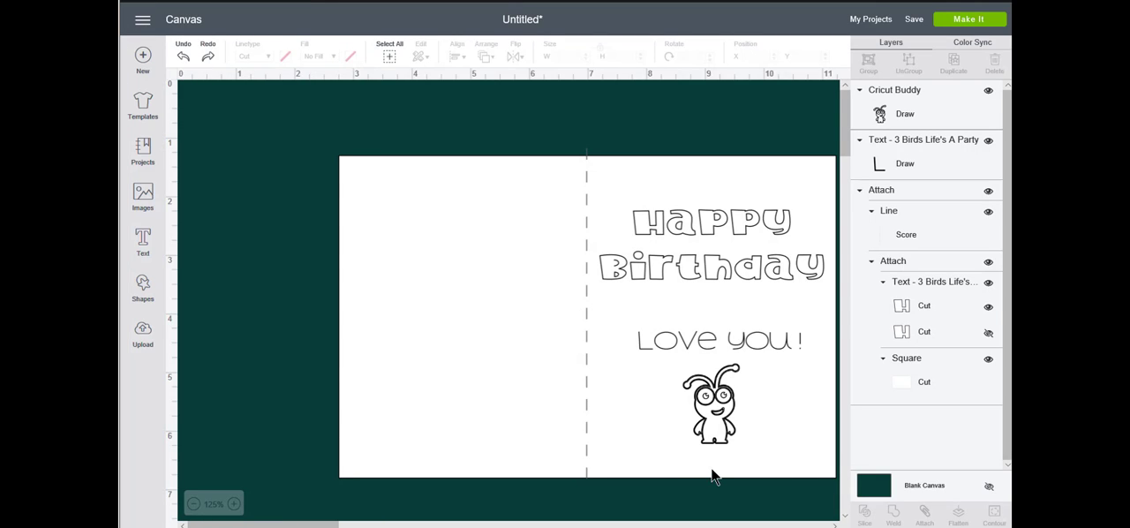
Apply Attach to the "Love you!" text on its own
{"action": "left_click", "coordinate": [729, 427]}
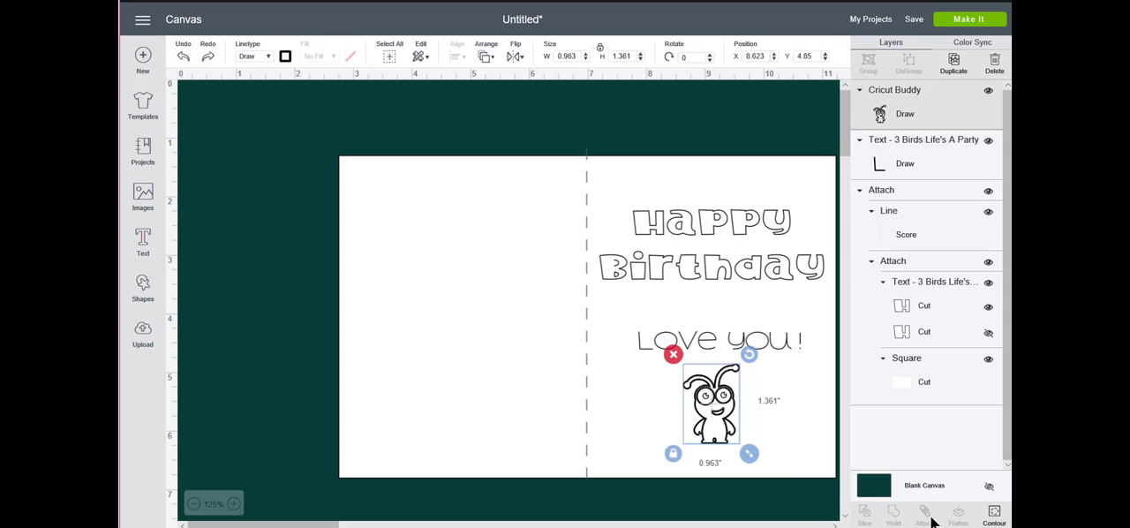
{"action": "left_click", "coordinate": [775, 507]}
{"action": "left_click", "coordinate": [727, 351]}
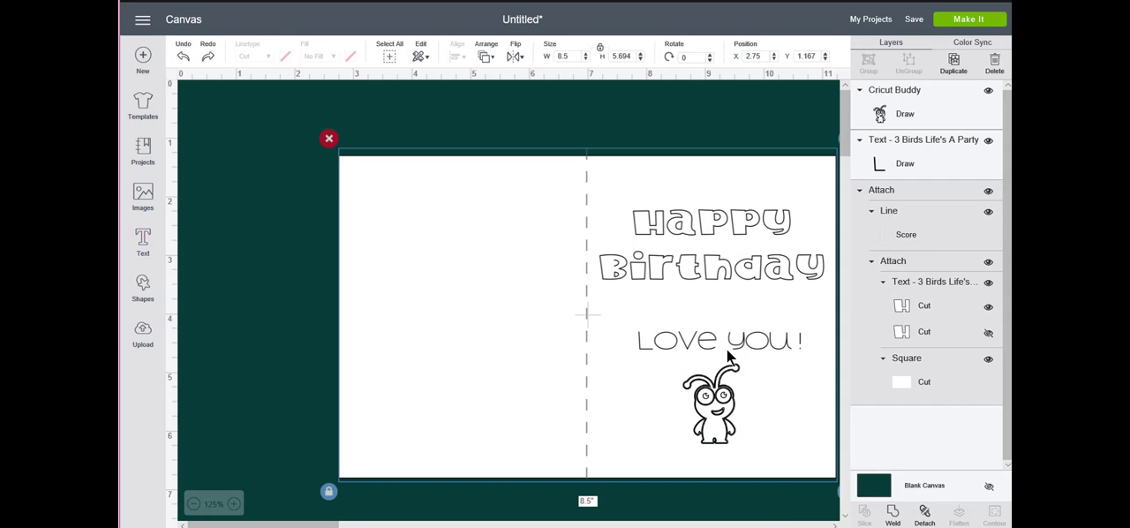
{"action": "left_click", "coordinate": [714, 341]}
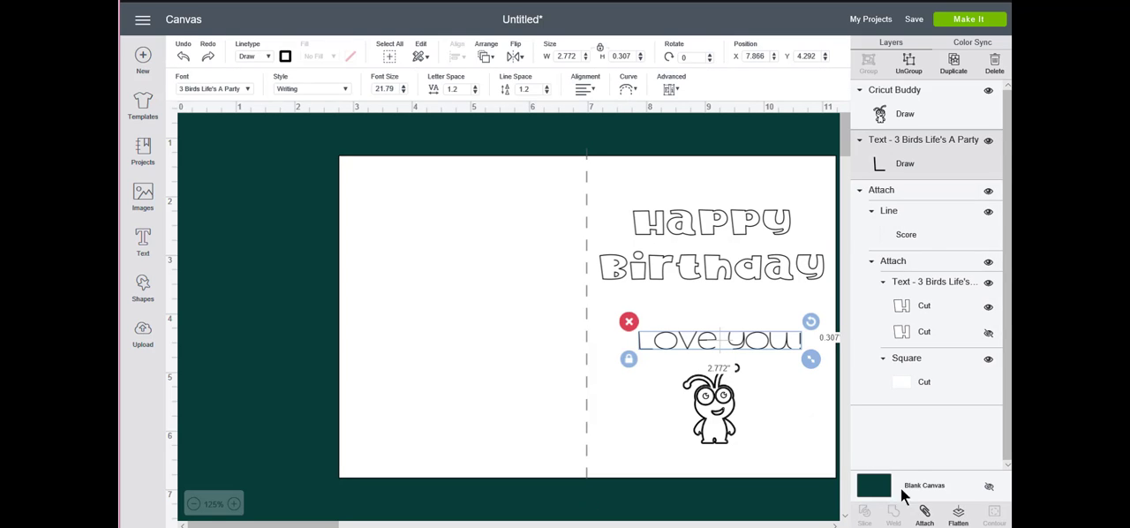
{"action": "left_click", "coordinate": [924, 512]}
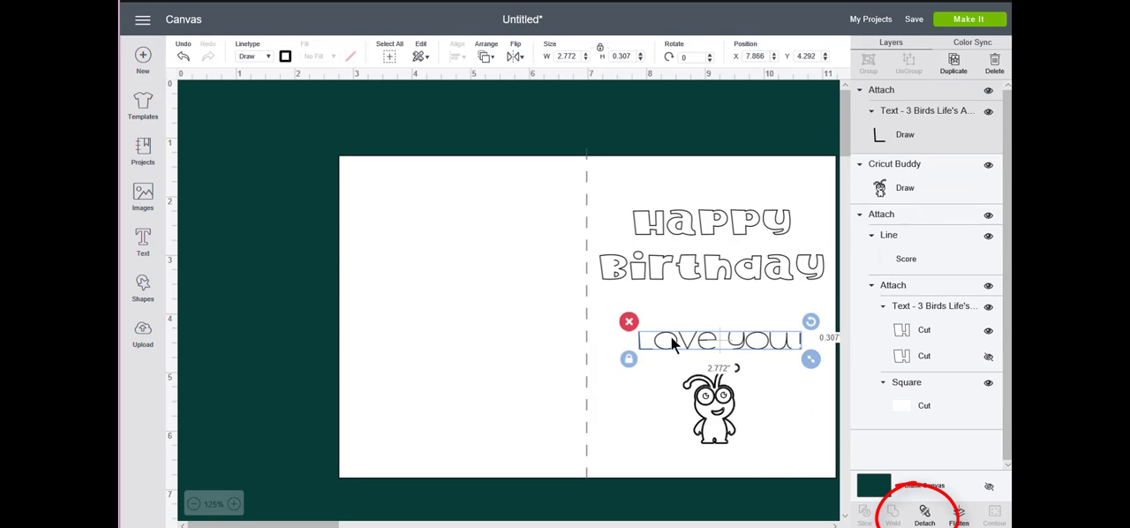
Preview how the message and the unattached character are laid out on the mats, and return to the canvas
{"action": "left_click", "coordinate": [623, 488]}
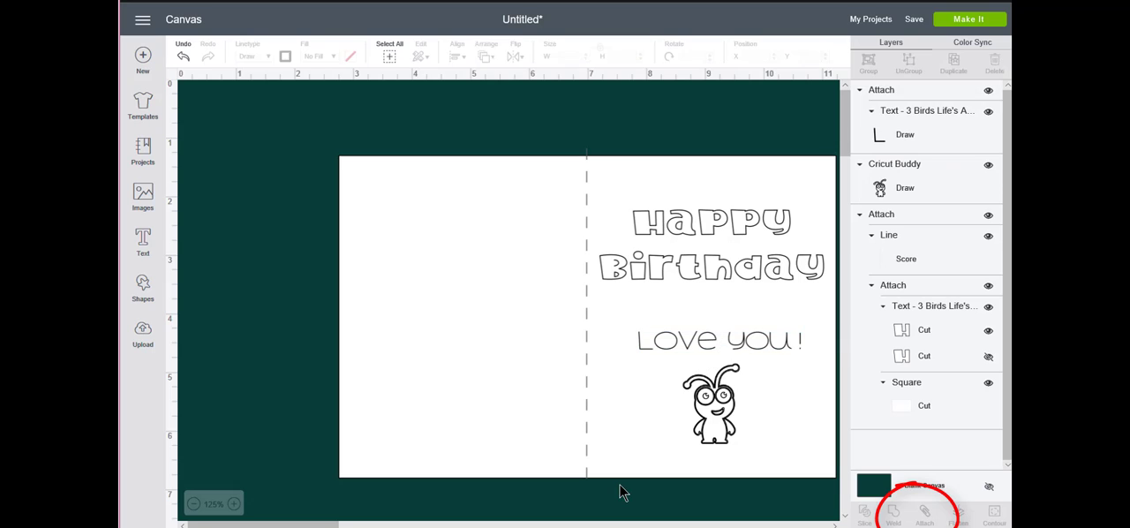
{"action": "left_click", "coordinate": [959, 23]}
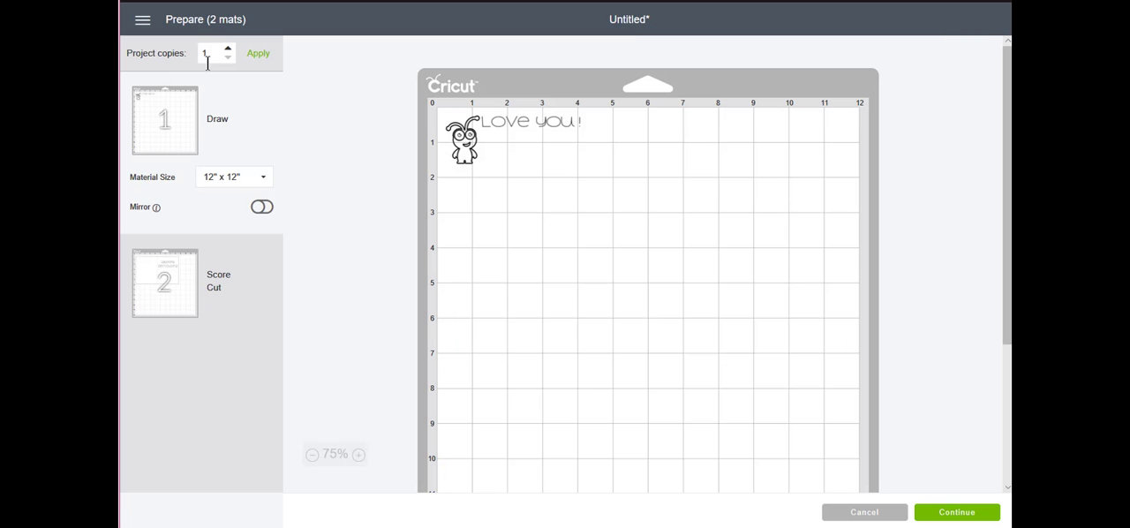
{"action": "left_click", "coordinate": [864, 512]}
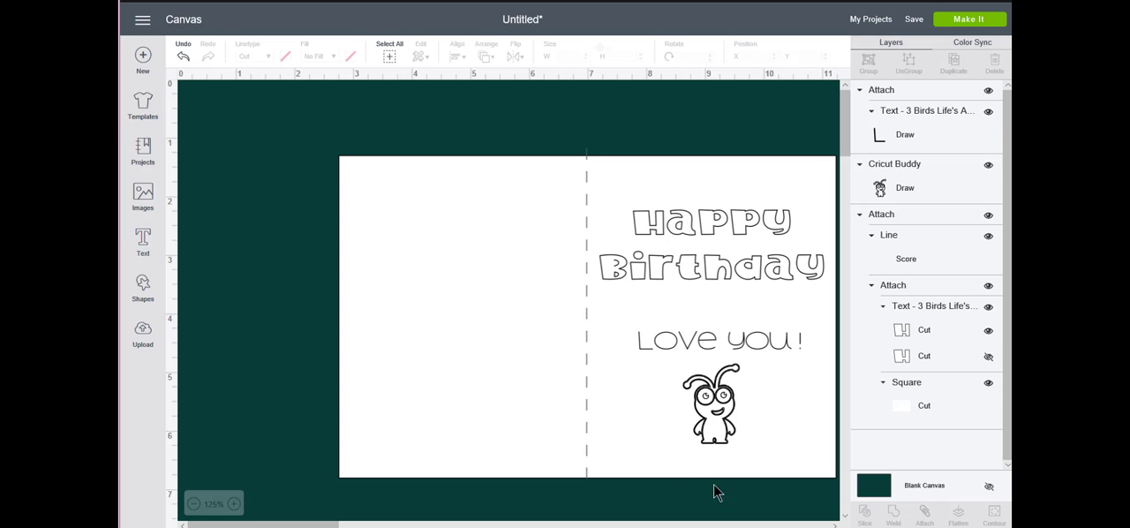
Attach the message, character, score line, greeting and card together, then check the mat preview and continue to machine setup
{"action": "left_click_drag", "start_coordinate": [769, 495], "coordinate": [671, 164]}
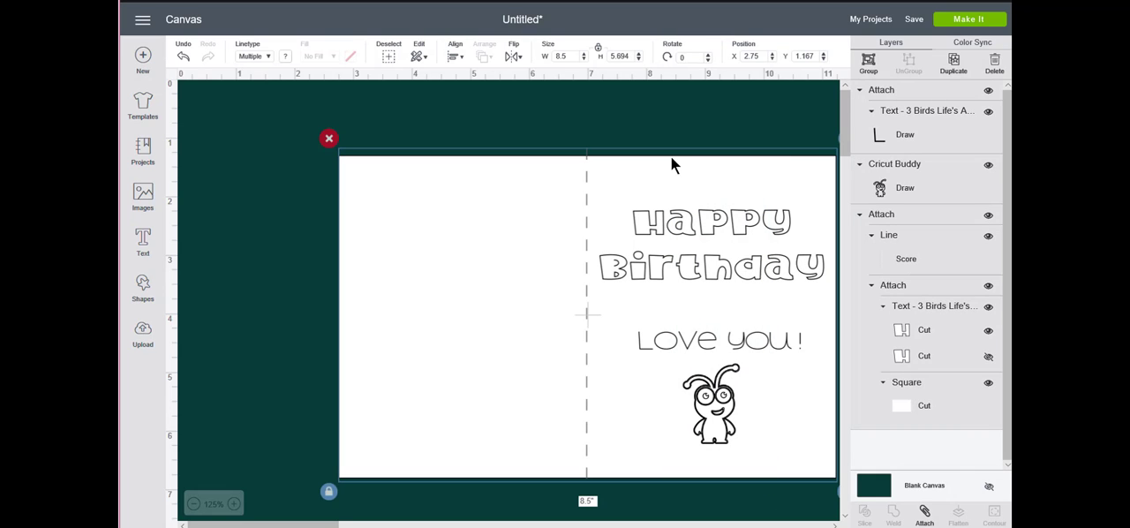
{"action": "left_click", "coordinate": [924, 514]}
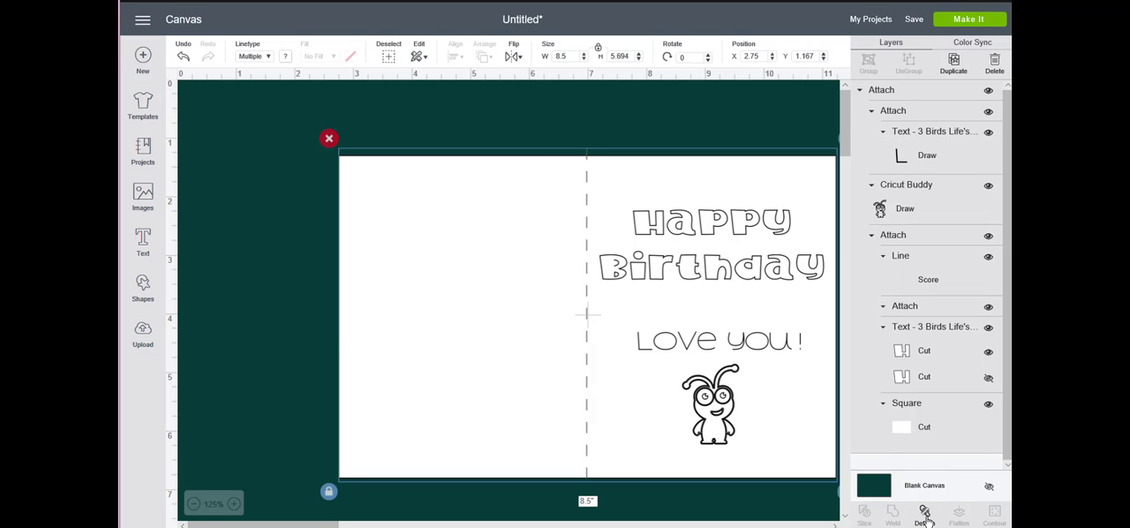
{"action": "left_click", "coordinate": [968, 20]}
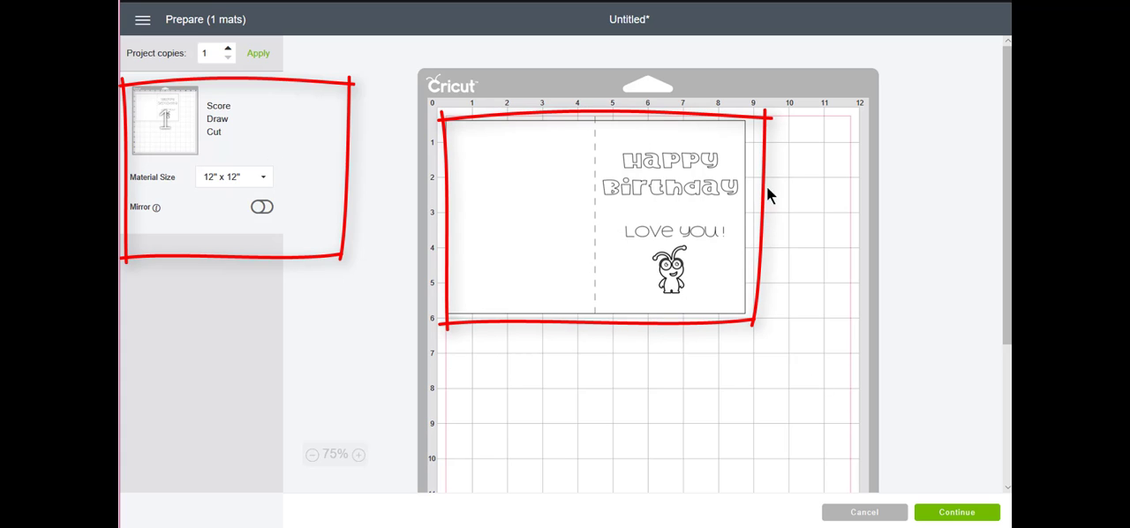
{"action": "left_click", "coordinate": [615, 159]}
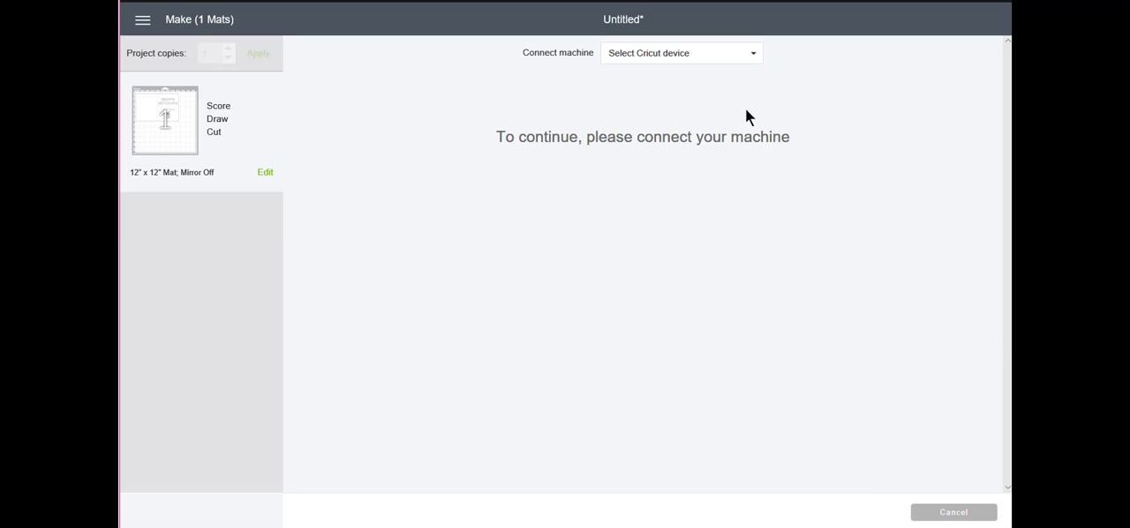
Connect the ExploreAir2 over Bluetooth and set the material to Medium Cardstock – 80 lb (216 gsm)
{"action": "left_click", "coordinate": [706, 56]}
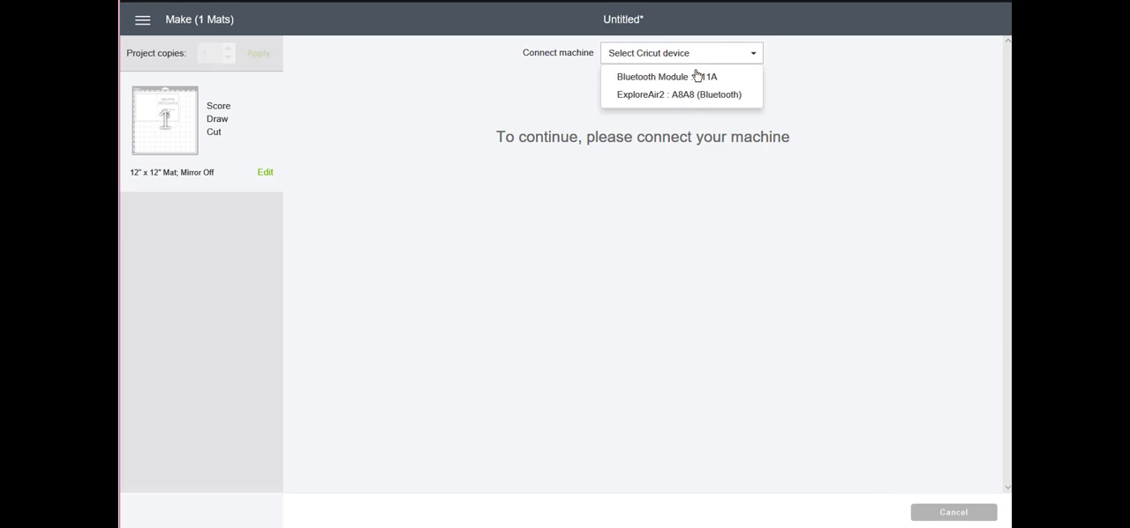
{"action": "left_click", "coordinate": [687, 101]}
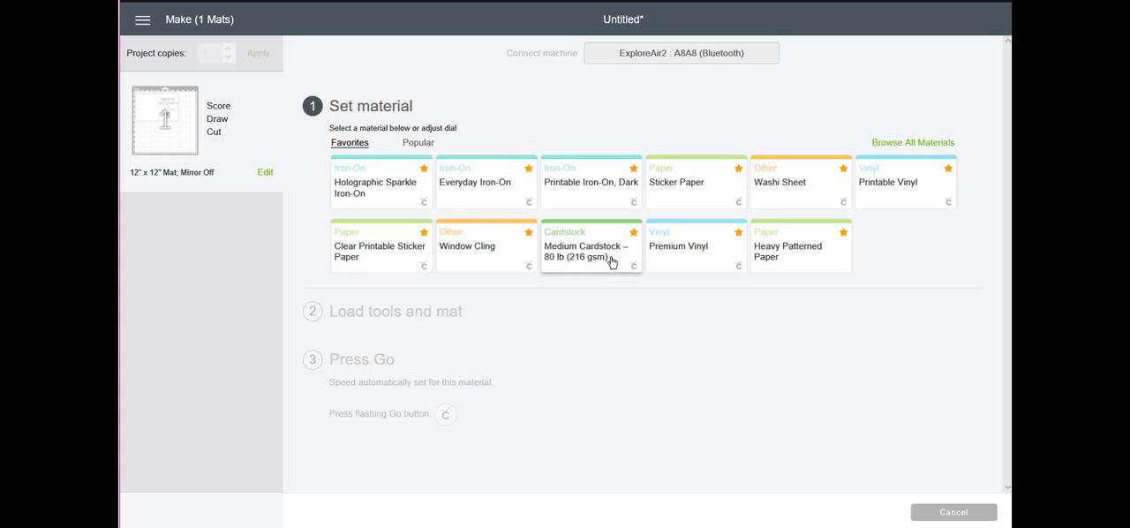
{"action": "left_click", "coordinate": [611, 261]}
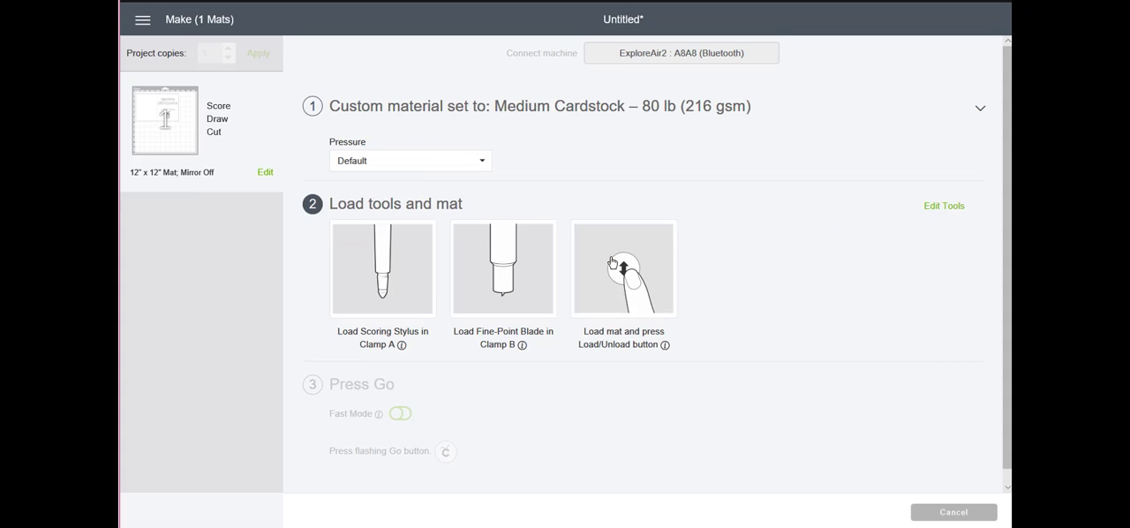